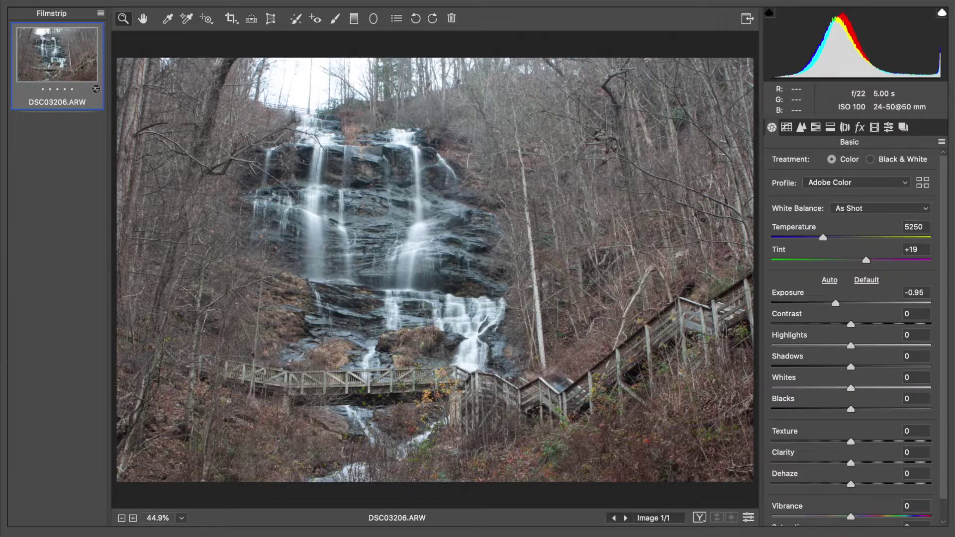
Crop the waterfall photo to remove the photo's right-hand part with the upper stairs and a thin strip along its left edge
click(231, 19)
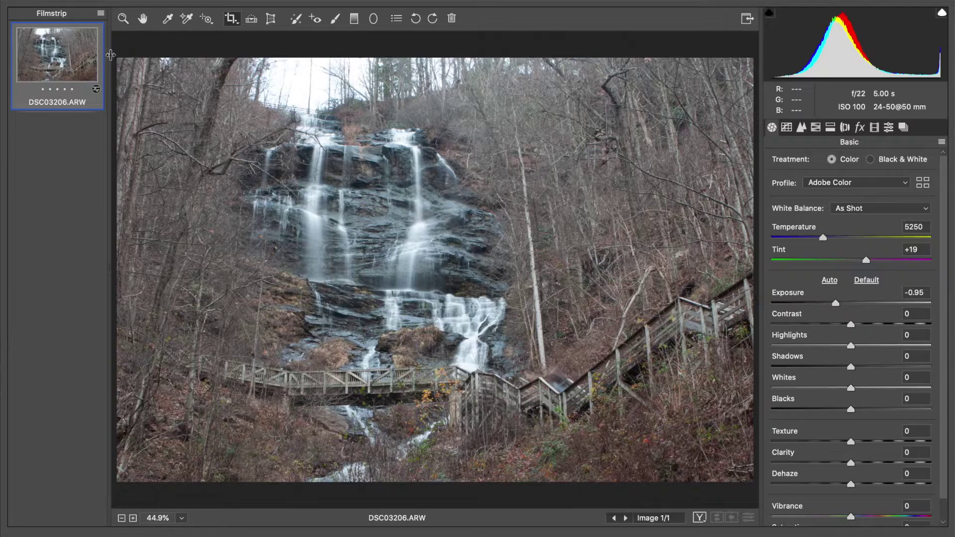
drag(121, 59, 610, 534)
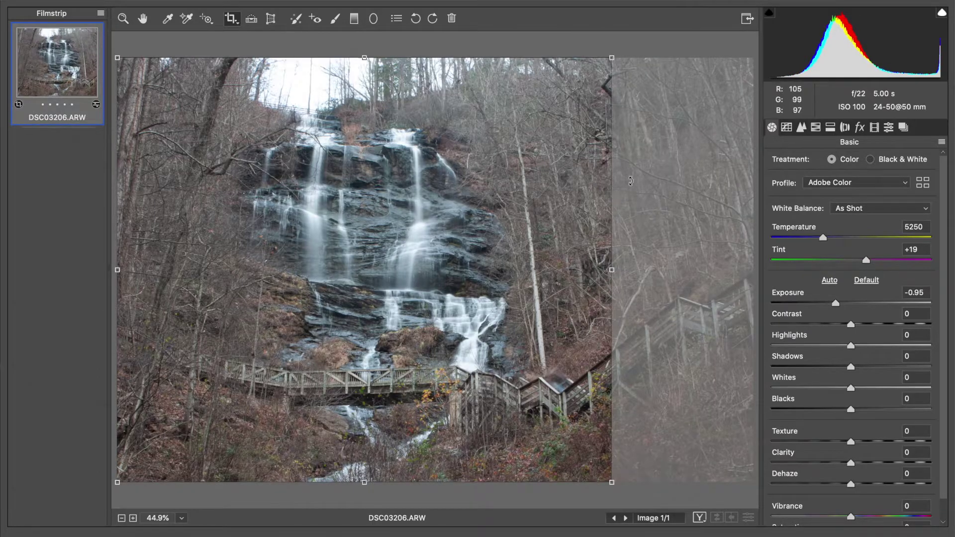
drag(607, 268, 652, 264)
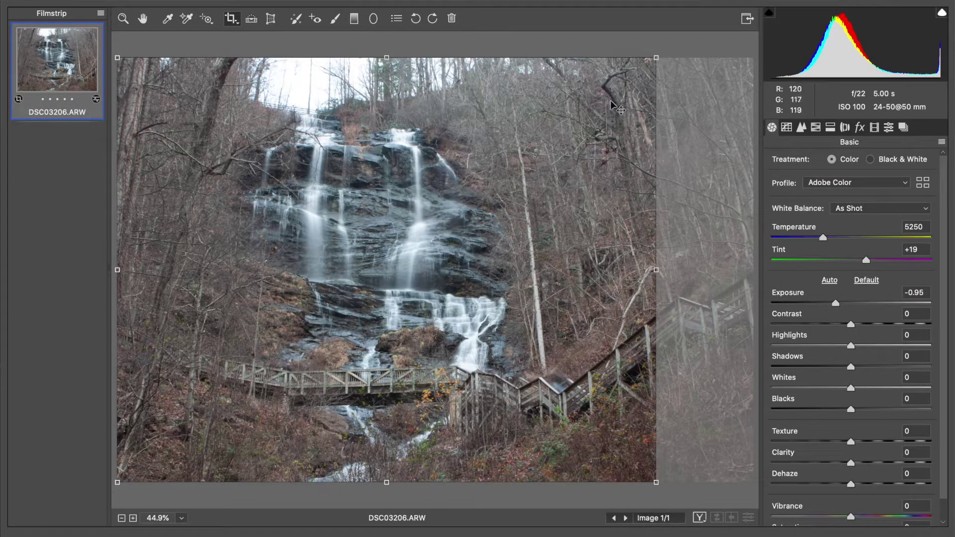
mouse_move(115, 268)
mouse_down()
mouse_move(133, 269)
mouse_move(125, 271)
mouse_up()
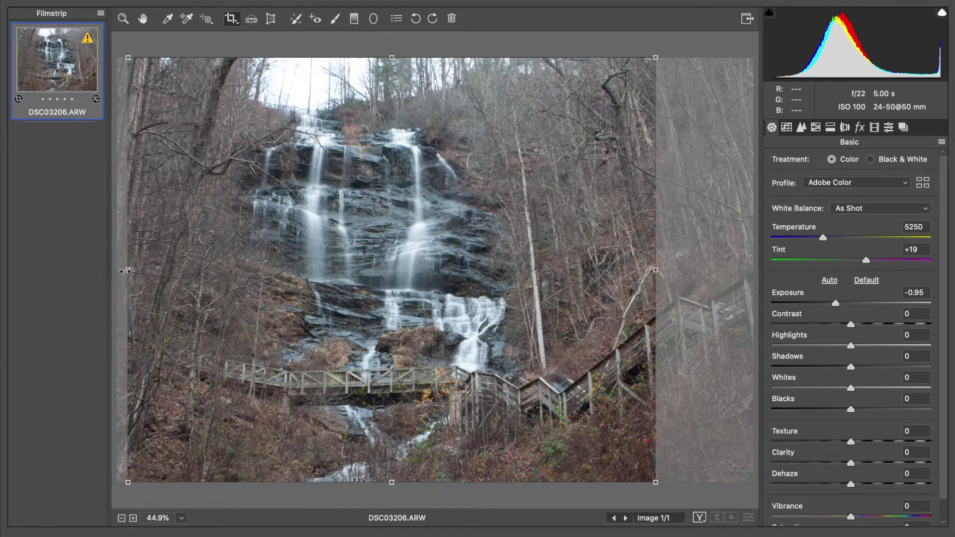
click(144, 20)
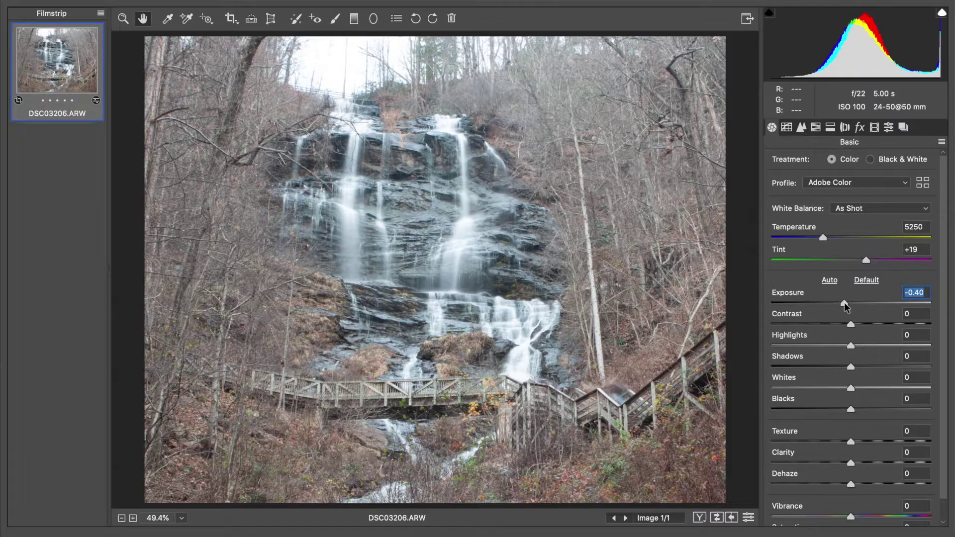
Set the photo's exposure to -0.95, contrast to +10 and highlights to -23
drag(844, 302, 836, 306)
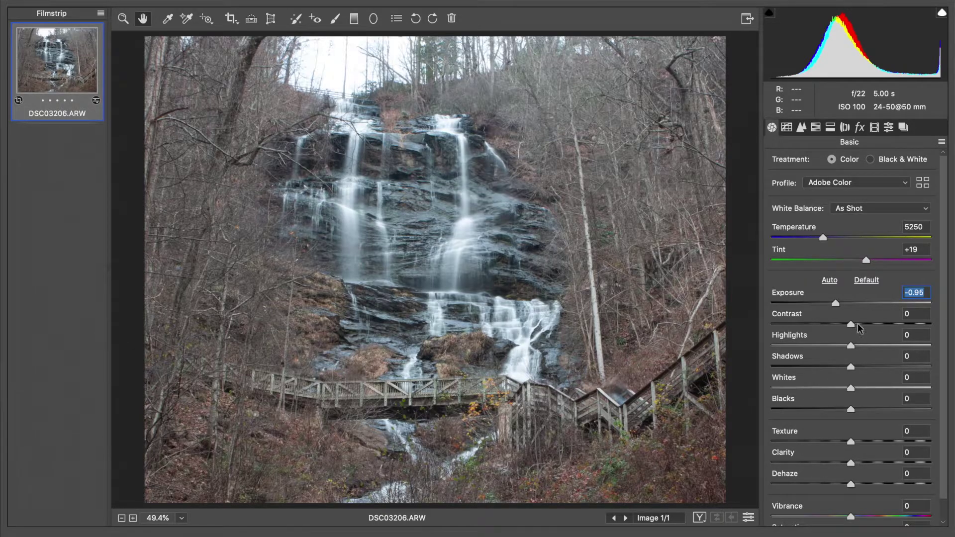
drag(850, 324, 832, 346)
Tighten the crop from the photo's upper edge to remove most of the bright sky above the waterfall
click(231, 19)
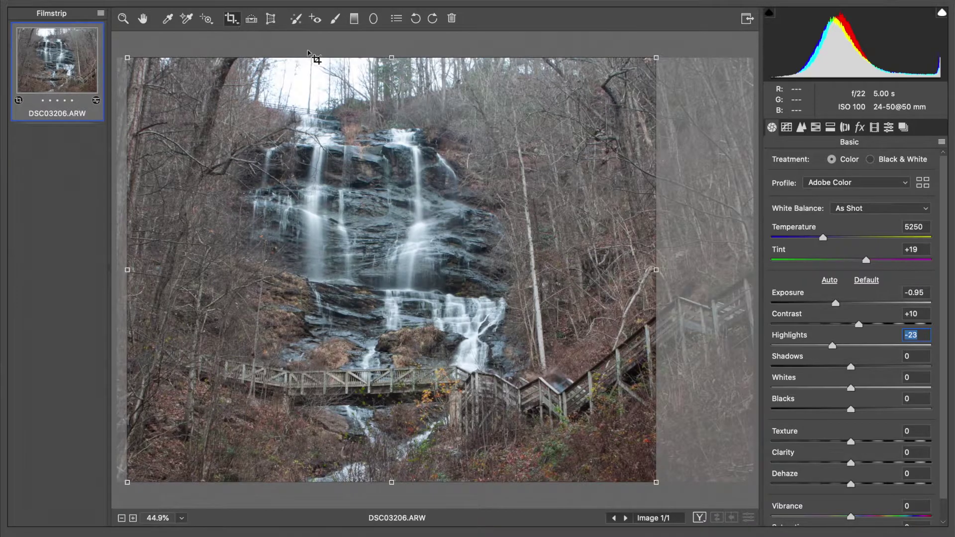
drag(350, 63, 347, 86)
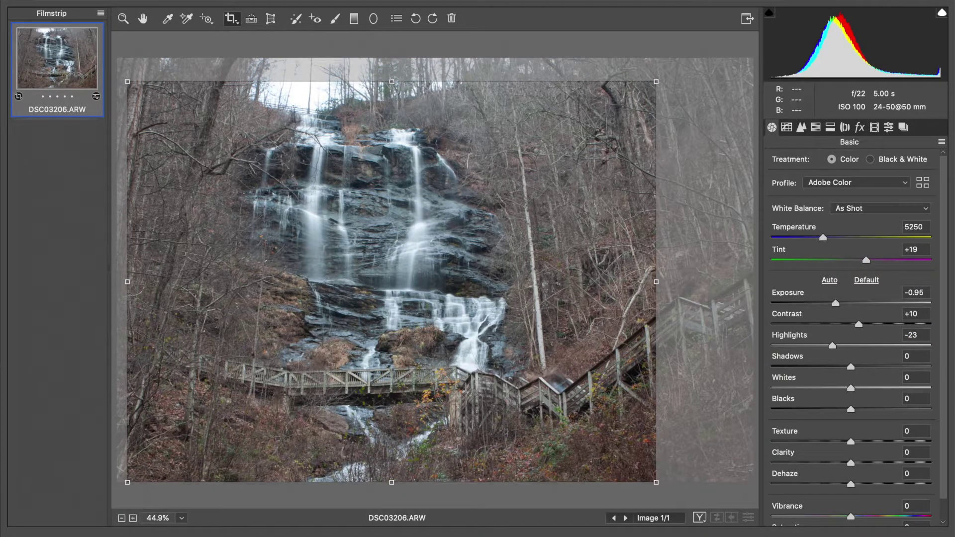
click(149, 20)
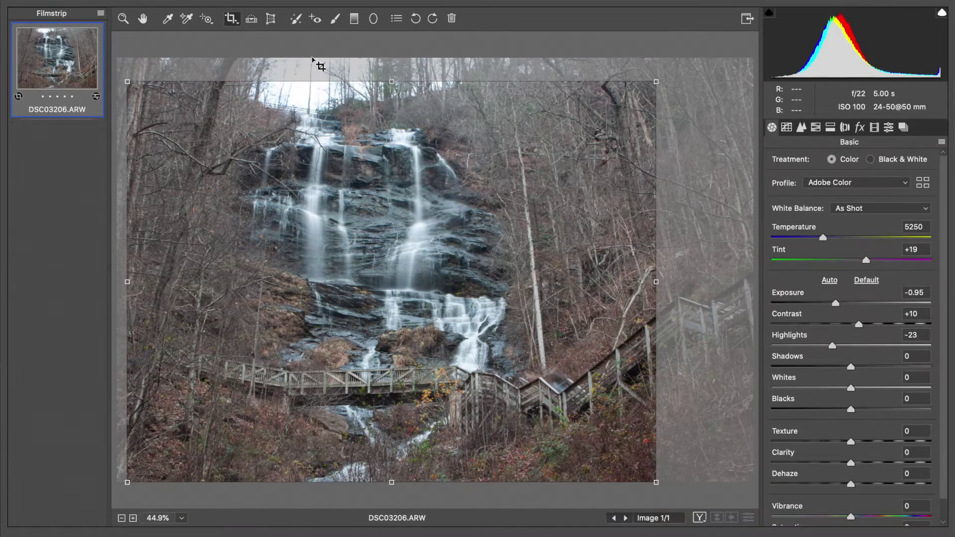
click(231, 19)
drag(309, 81, 308, 91)
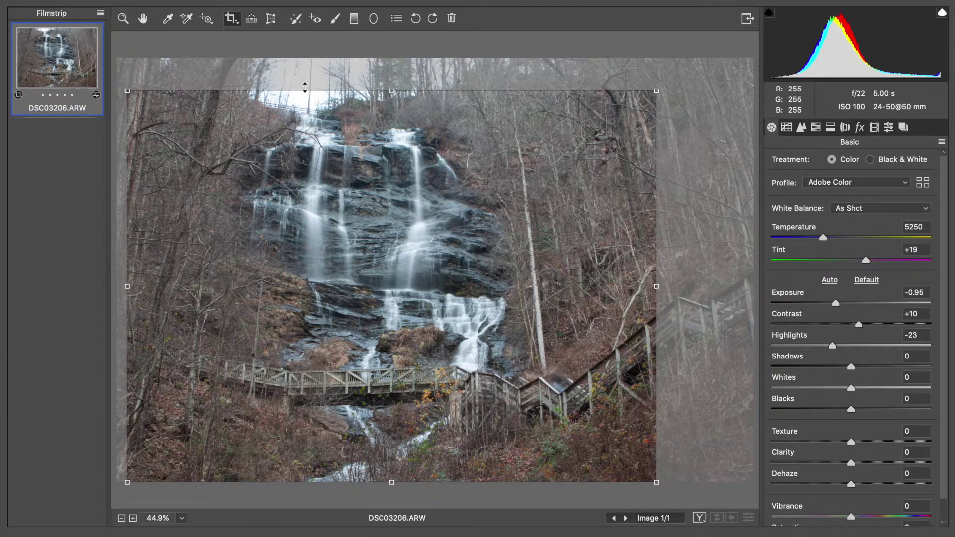
click(149, 21)
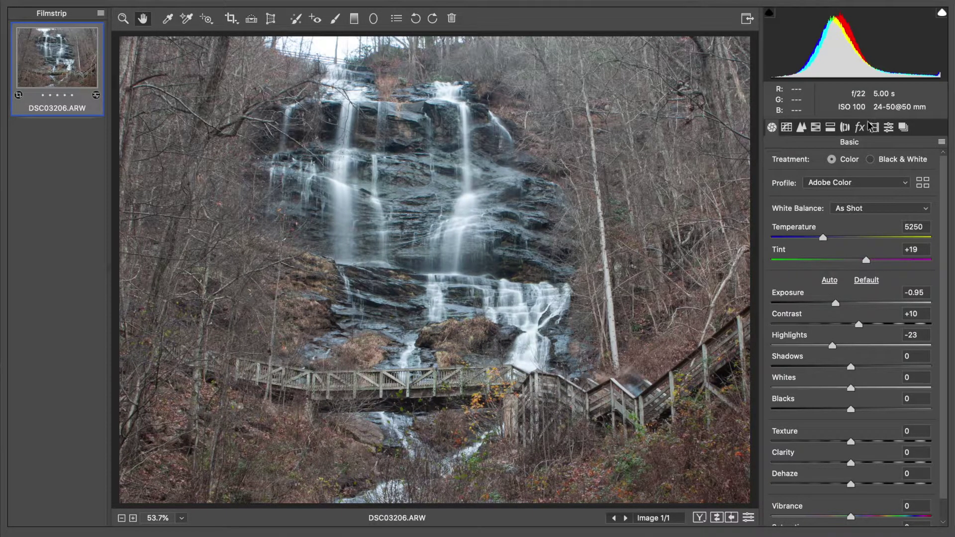
Darken the photo's edges with a post-crop vignette amount of -11
click(902, 127)
click(860, 127)
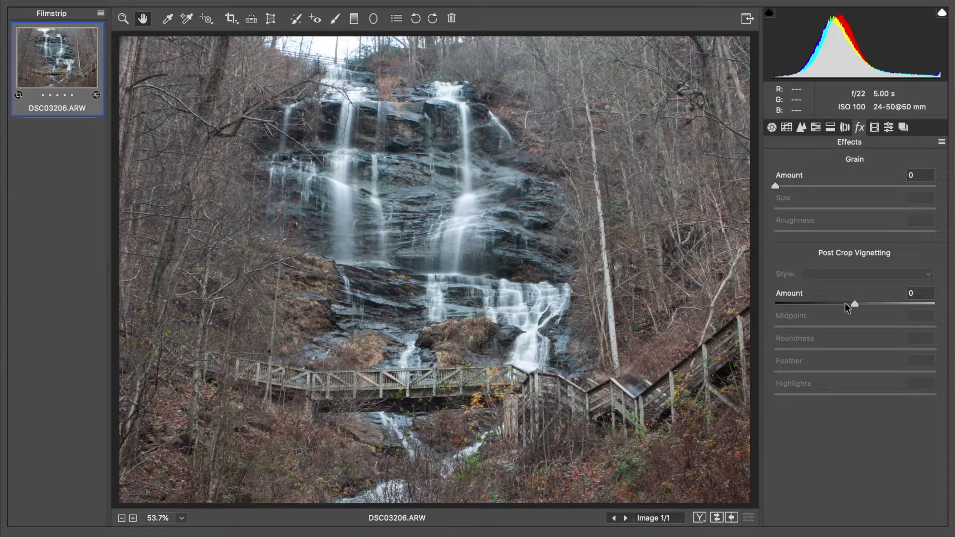
click(844, 303)
drag(844, 303, 845, 304)
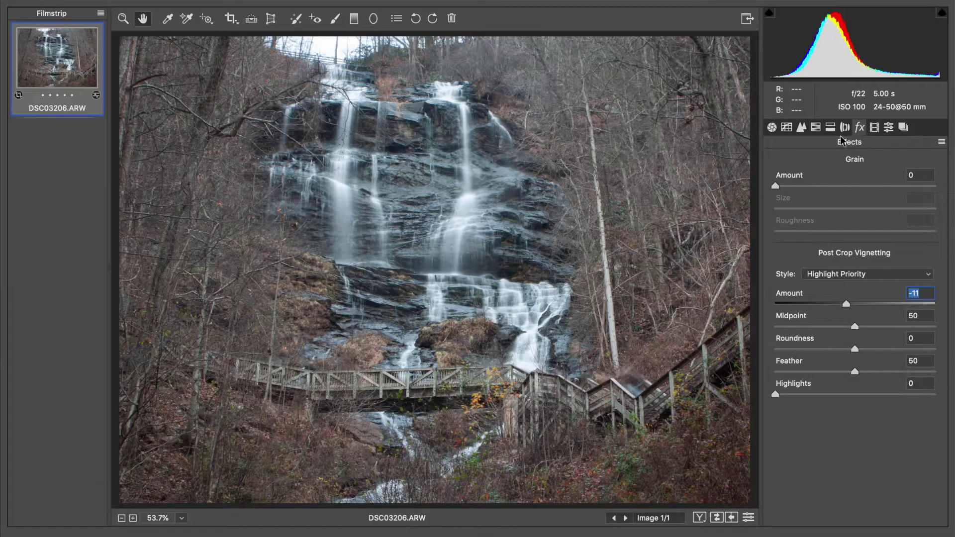
Set the hue of the oranges to -23 and shift the hue of the blues moderately towards purple
click(773, 131)
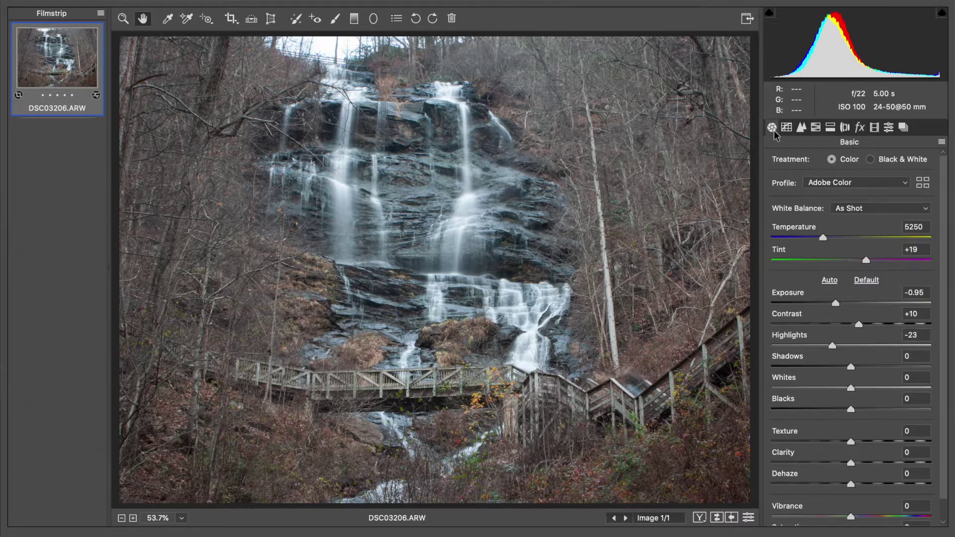
click(813, 129)
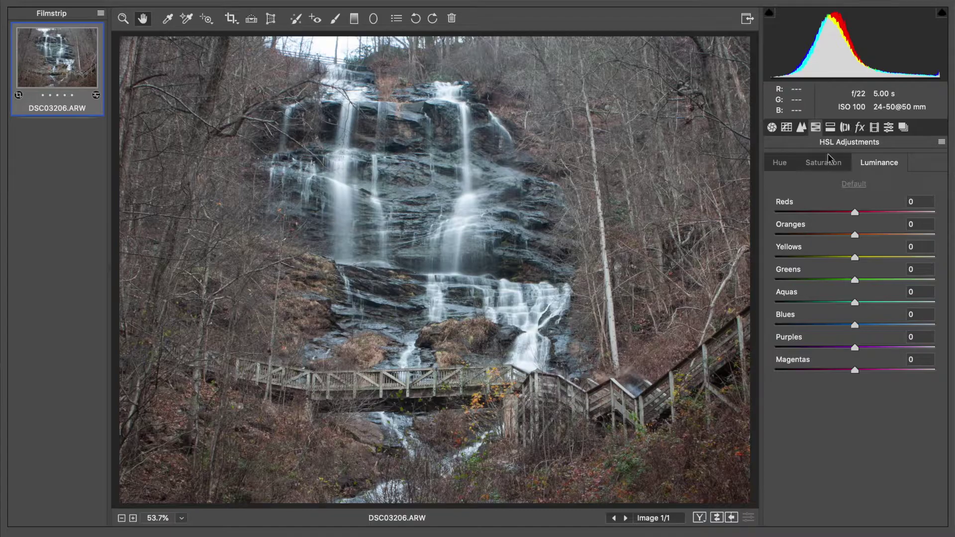
click(781, 164)
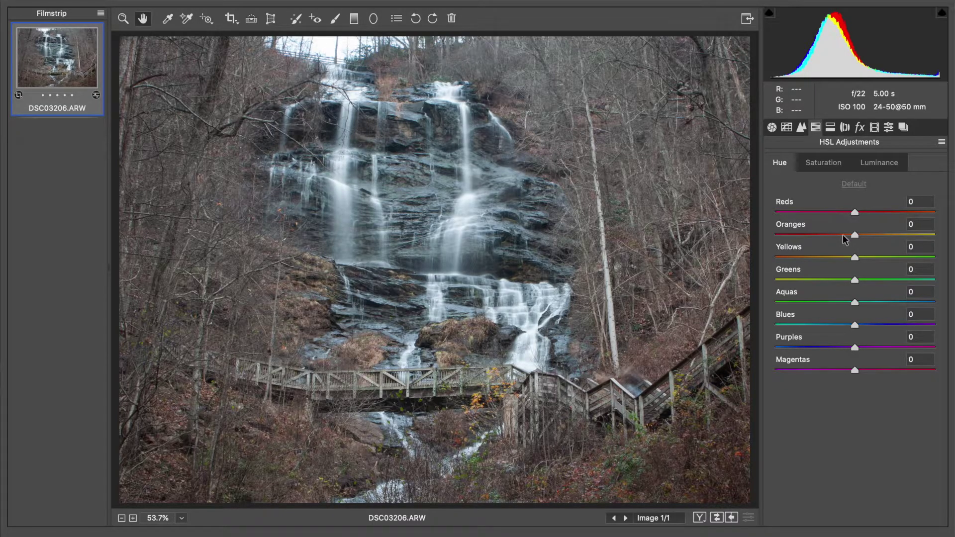
mouse_move(843, 234)
mouse_down()
mouse_move(816, 234)
mouse_move(951, 235)
mouse_move(836, 230)
mouse_up()
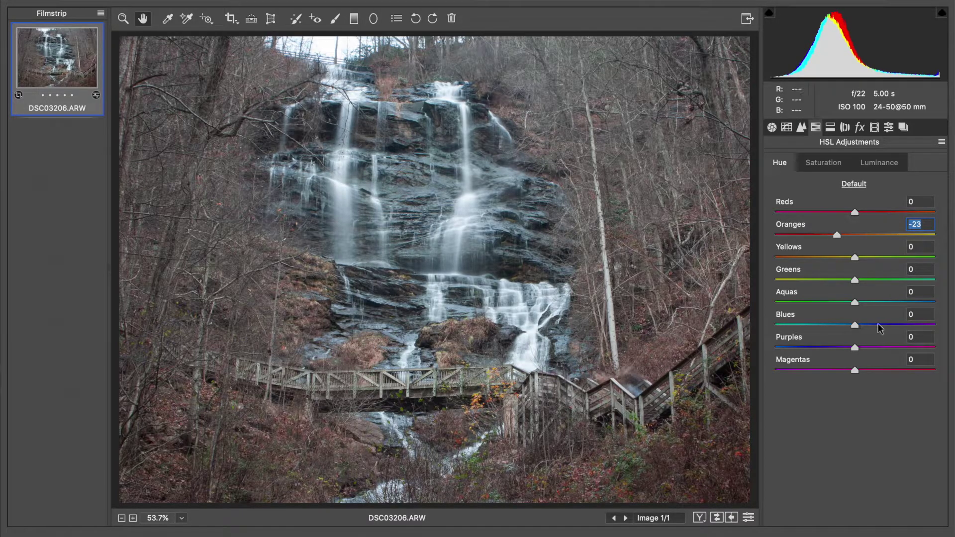
click(848, 326)
drag(848, 326, 875, 324)
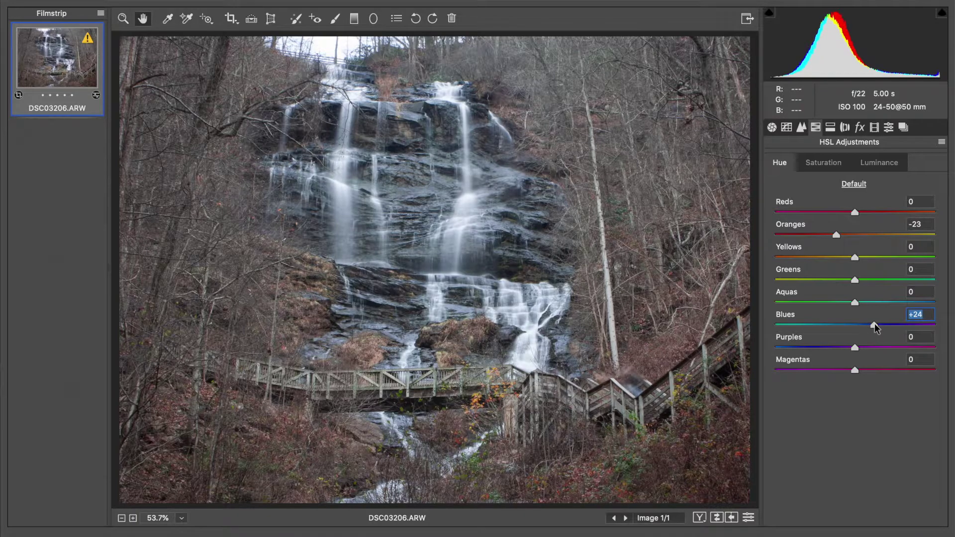
drag(874, 323, 870, 325)
Try darkening the blues to a luminance of -74 and settle their luminance at +2
click(881, 167)
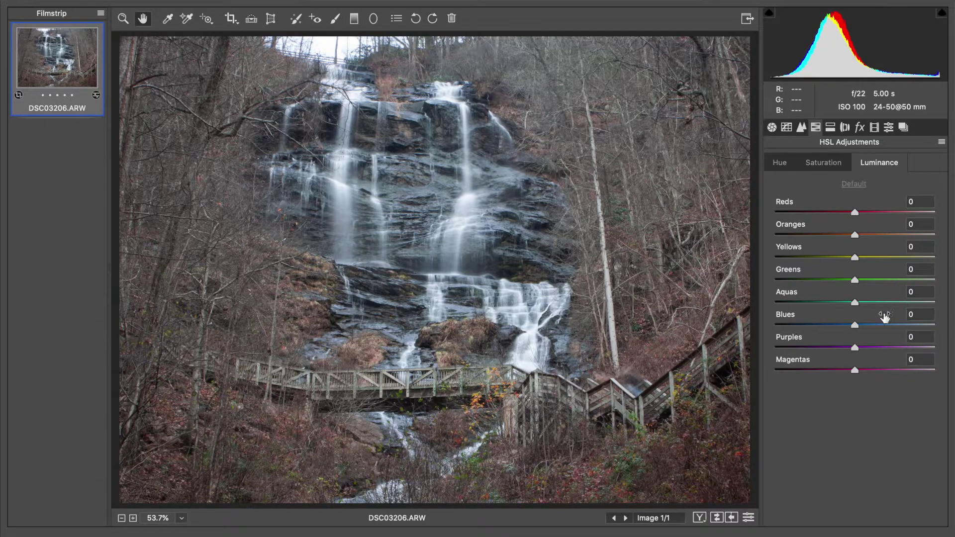
click(867, 326)
drag(867, 325, 795, 322)
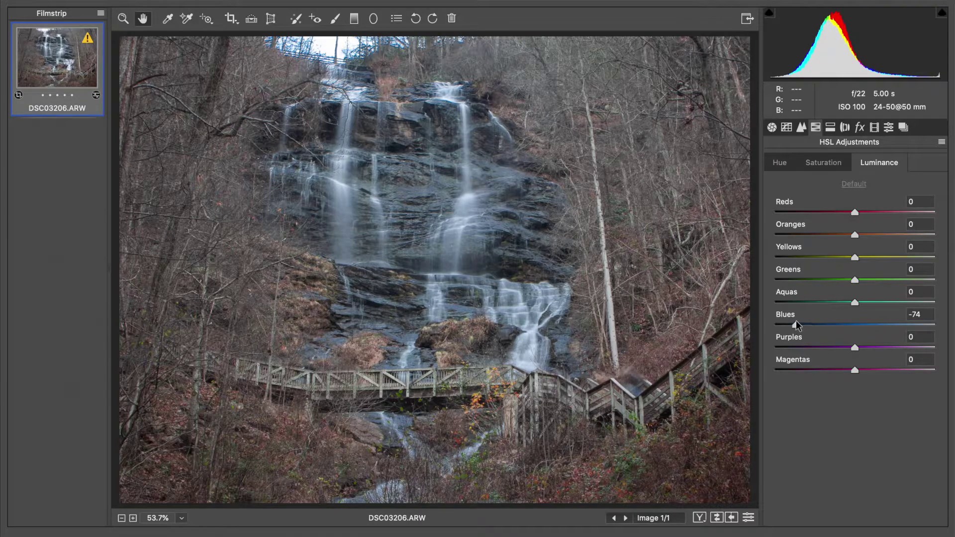
drag(795, 323, 856, 326)
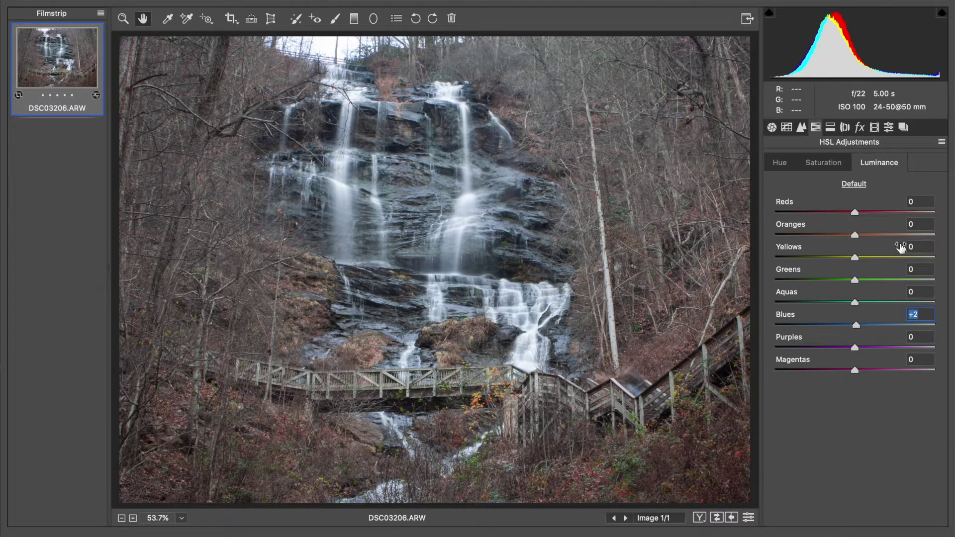
Try a luminance of -88 on the reds and +70 on the oranges, resetting each to 0
drag(857, 212, 784, 213)
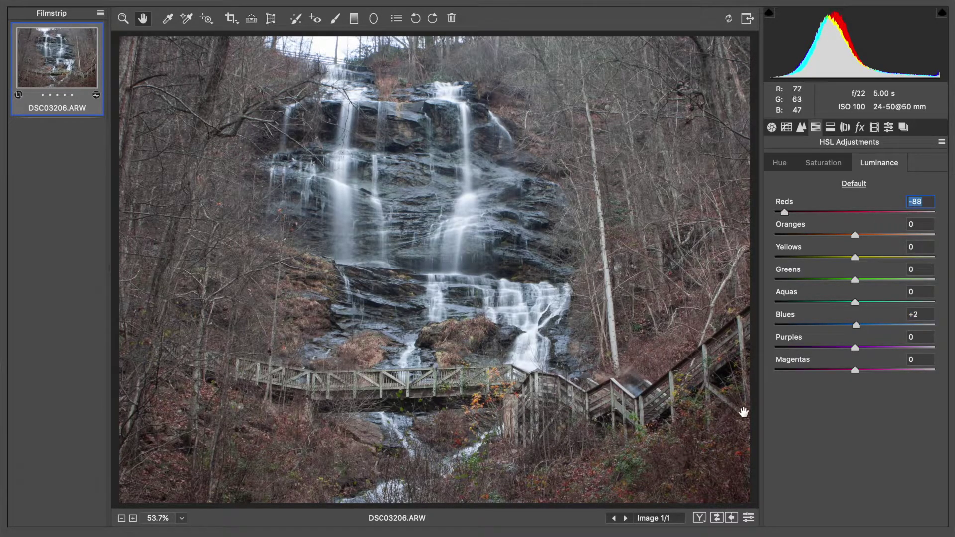
text(0)
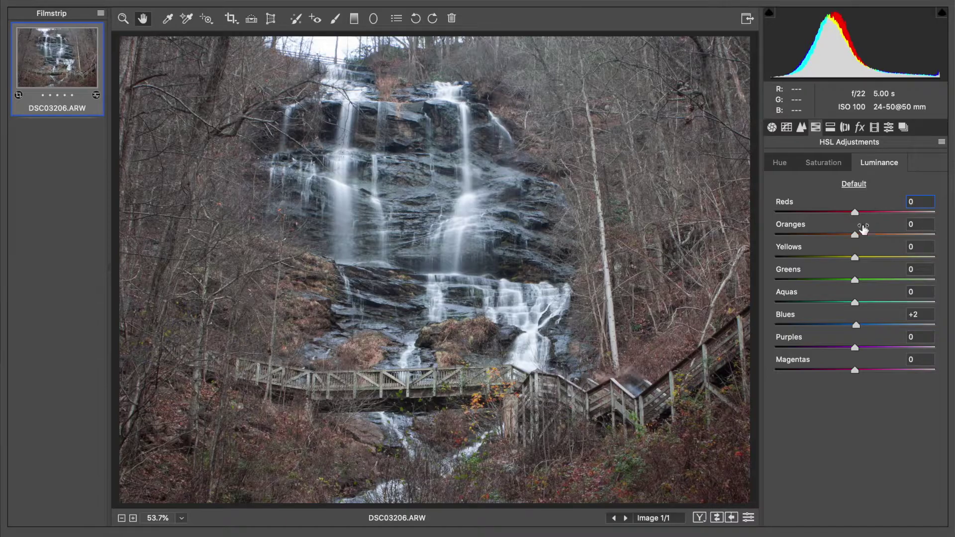
drag(866, 233, 910, 233)
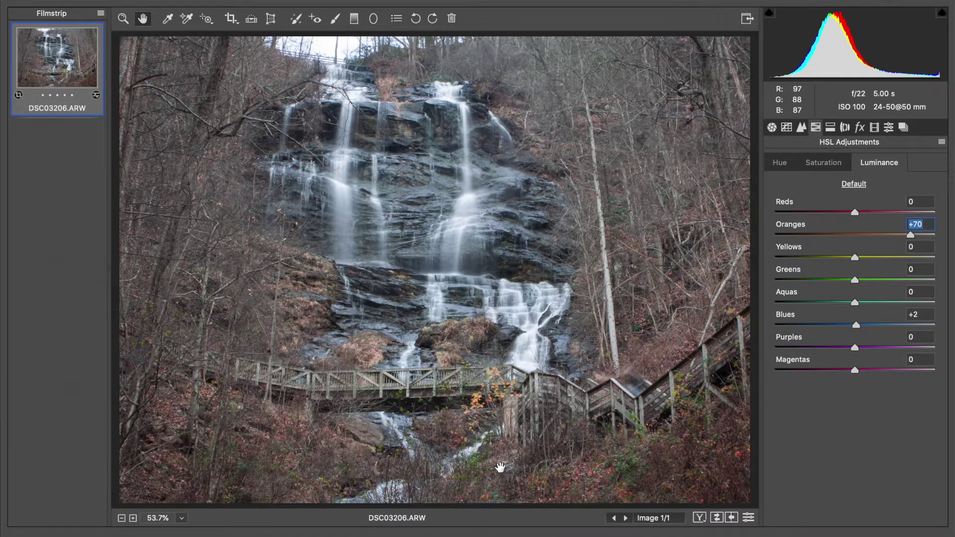
text(0)
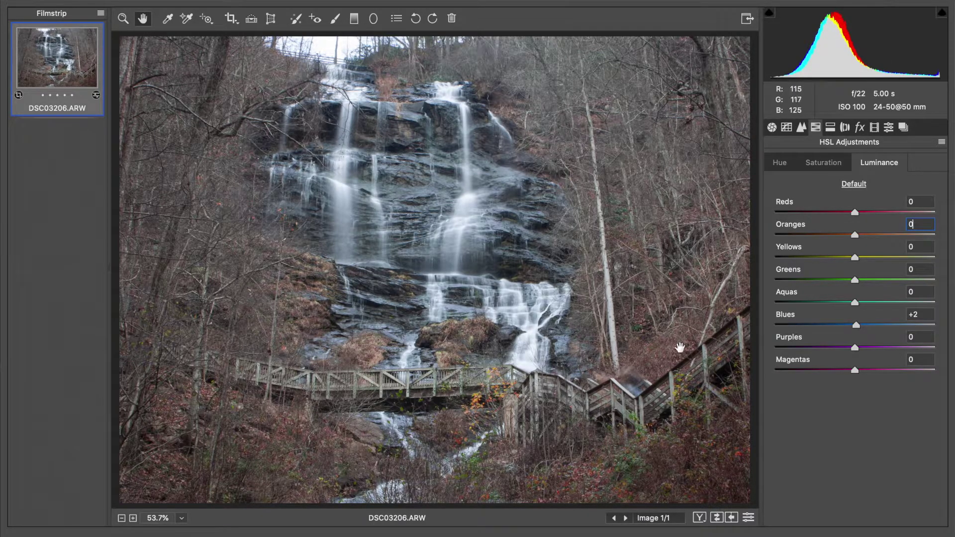
Try boosting the whole photo's vibrance to +65 and +81, and reset both vibrance and saturation to 0
click(834, 165)
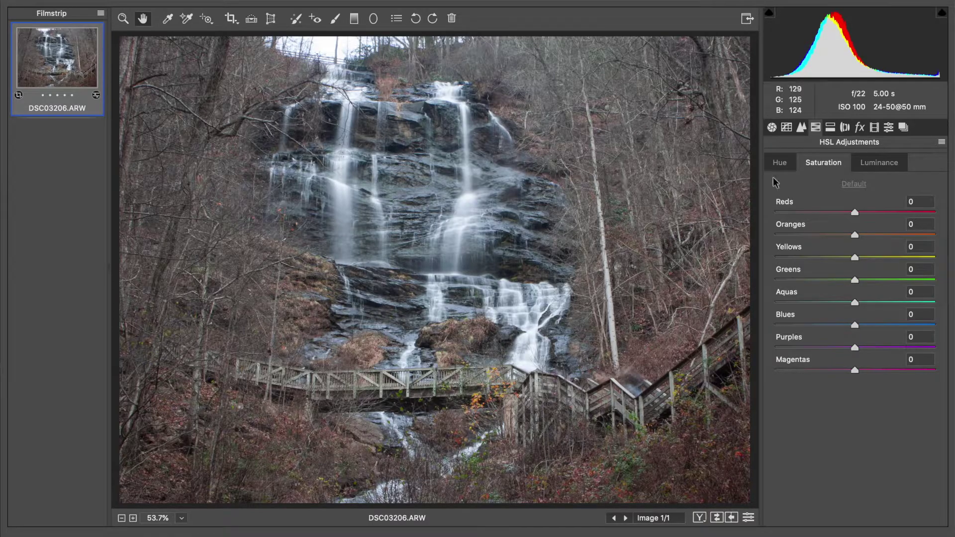
click(772, 128)
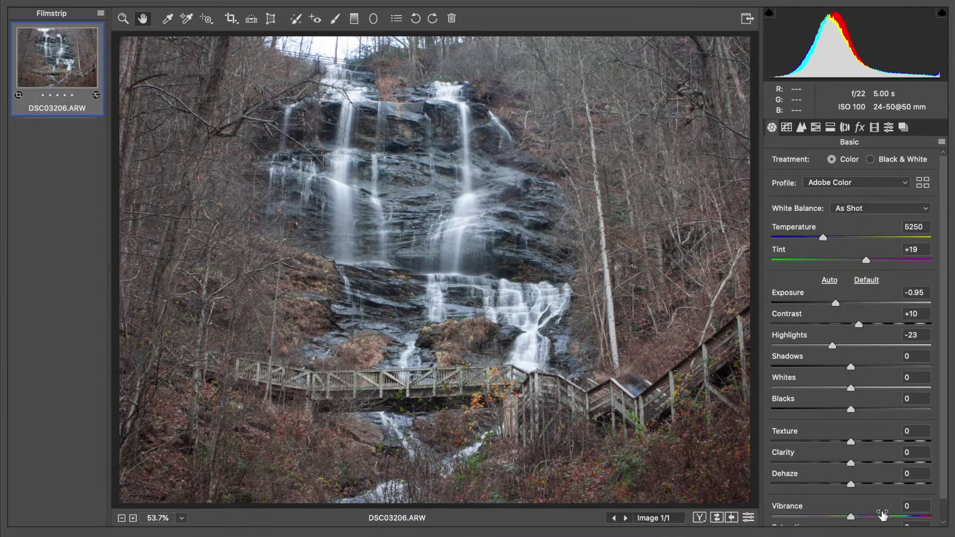
scroll(868, 454, down, 1)
scroll(867, 453, down, 1)
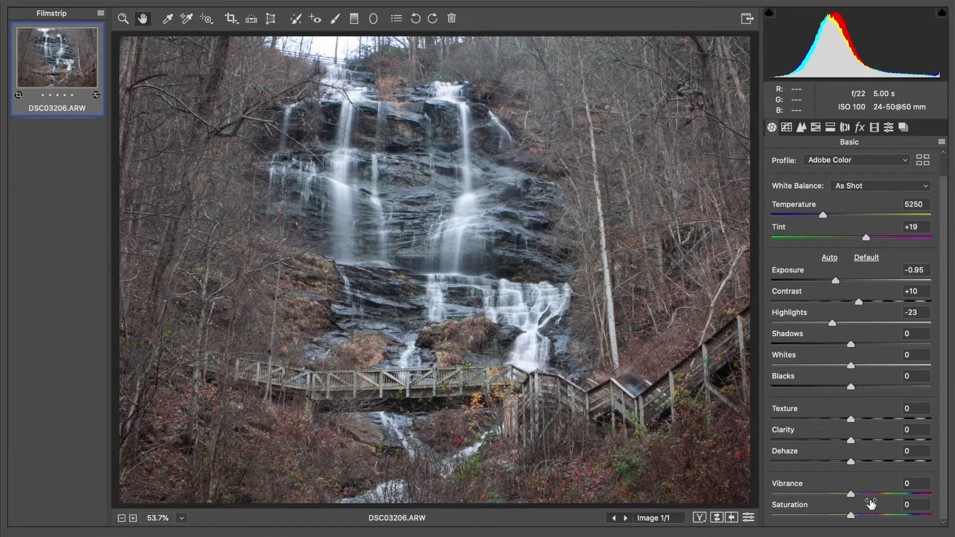
drag(870, 494, 902, 494)
mouse_move(867, 520)
mouse_down()
mouse_move(881, 520)
mouse_move(869, 520)
mouse_up()
text(0)
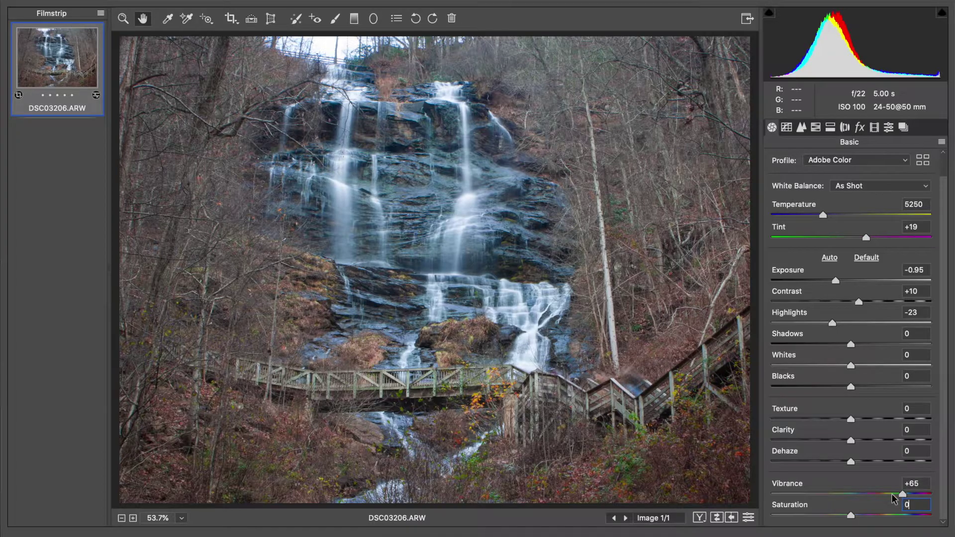
drag(891, 493, 916, 498)
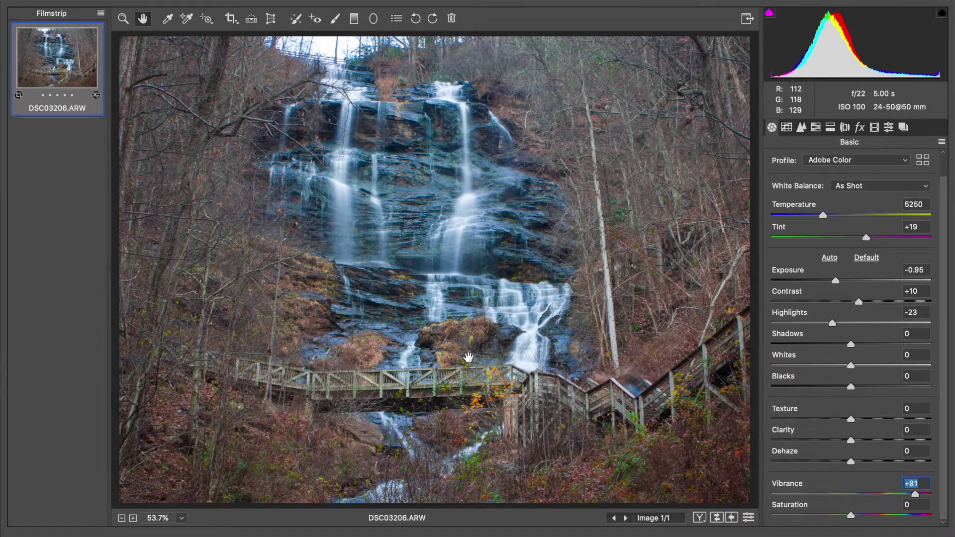
text(0)
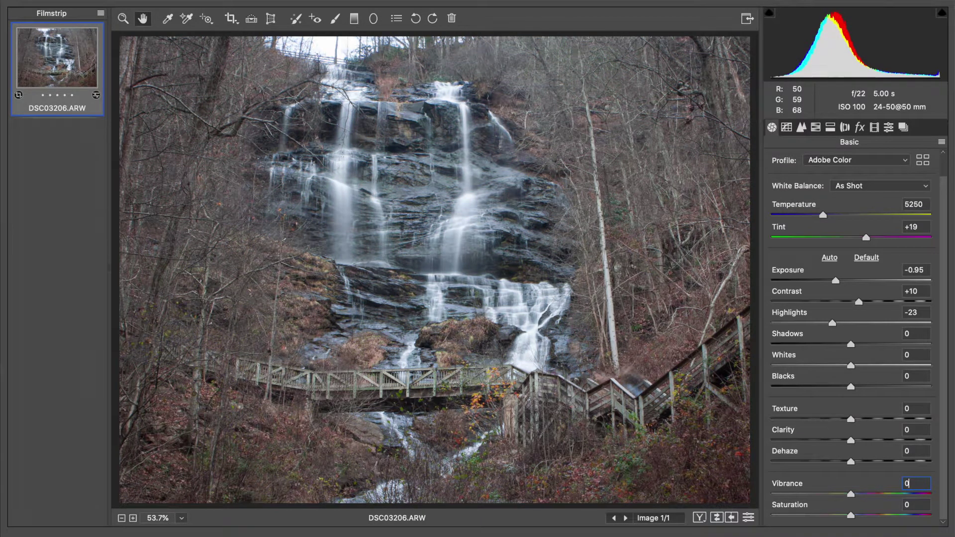
Set the HSL saturation of the reds to +43, the oranges to +48 and the blues to +22
click(815, 127)
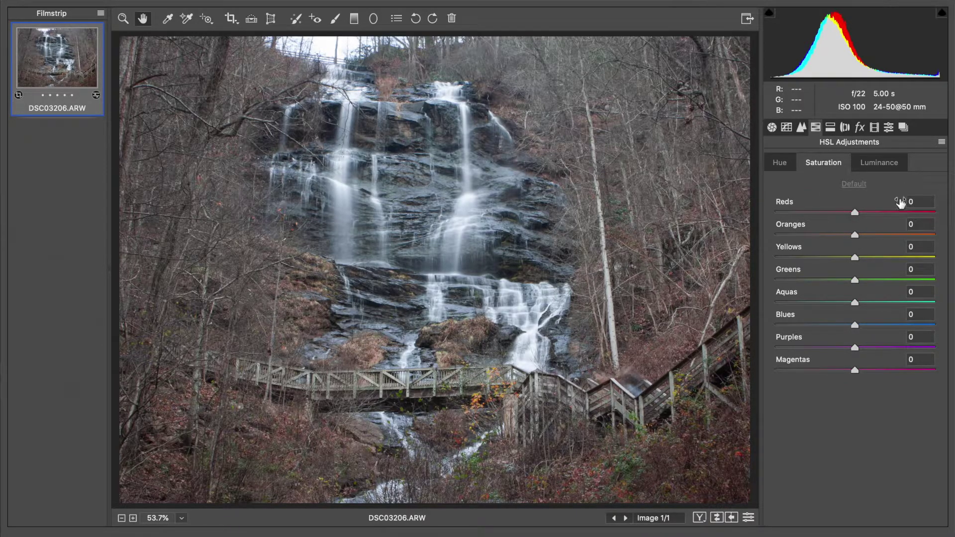
mouse_move(884, 235)
mouse_down()
mouse_move(894, 237)
mouse_move(873, 212)
mouse_move(900, 234)
mouse_up()
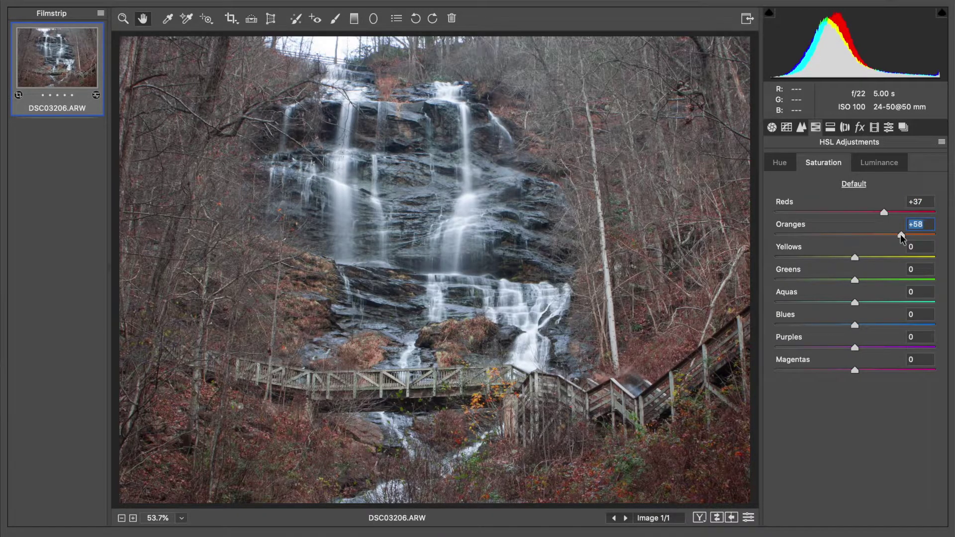
drag(890, 211, 891, 213)
click(893, 236)
drag(851, 326, 871, 329)
drag(872, 328, 872, 328)
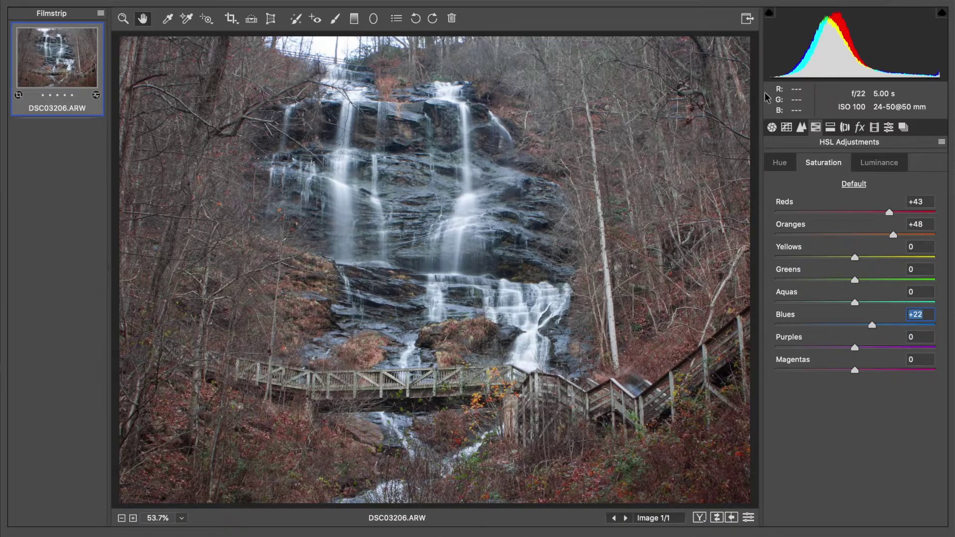
click(771, 127)
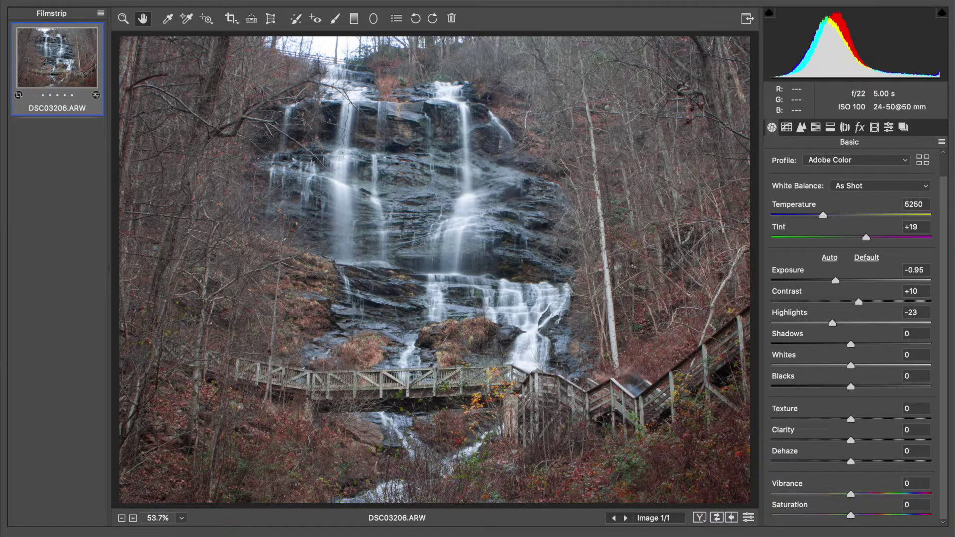
Switch to the Adjustment Brush and zero out its leftover settings, including exposure, contrast and clarity
click(335, 19)
click(908, 217)
text(0)
click(915, 241)
text(00)
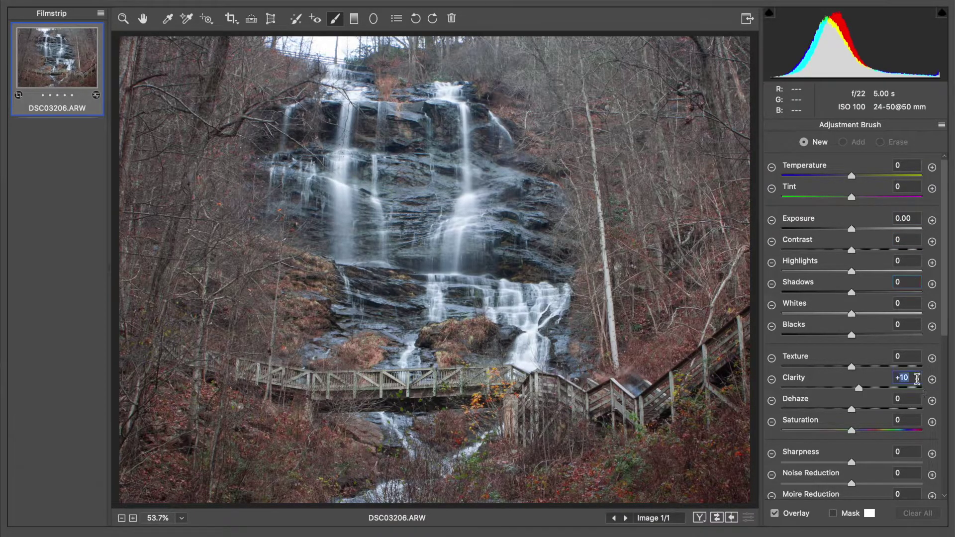
text(0)
Set the Adjustment Brush to exposure -0.50, contrast +8 and temperature +2
drag(847, 226, 841, 226)
click(842, 229)
click(856, 249)
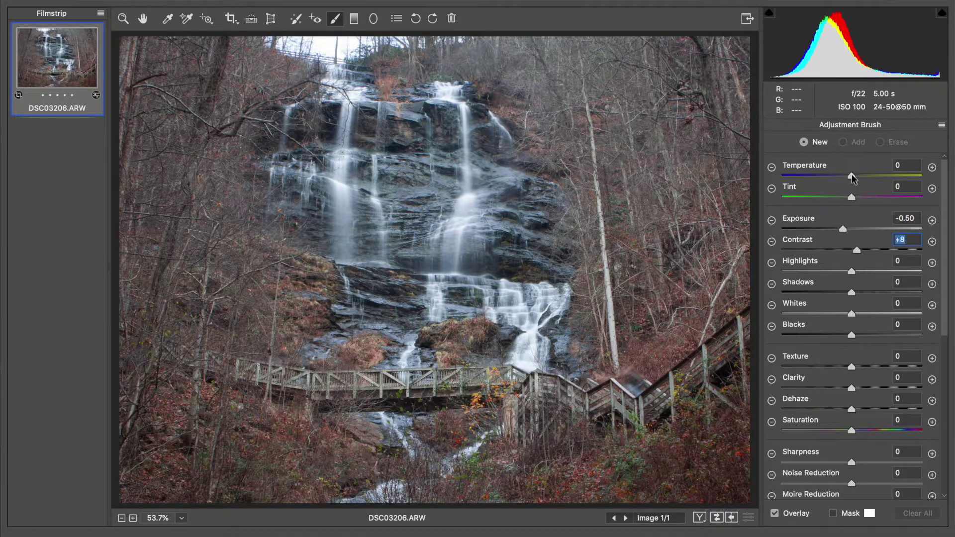
drag(851, 176, 853, 175)
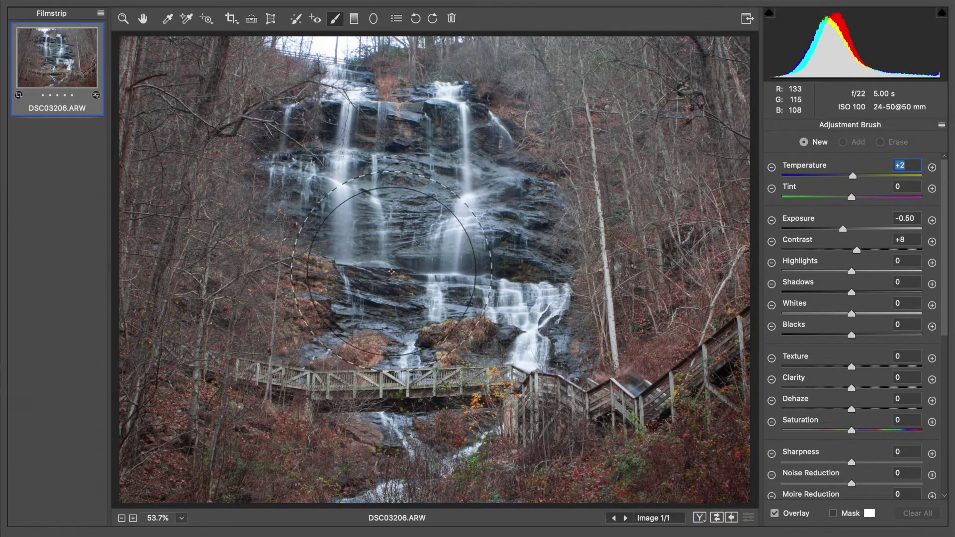
Paint the darkening adjustment down the woods on the photo's left and right sides with a large brush
key(bracketleft)
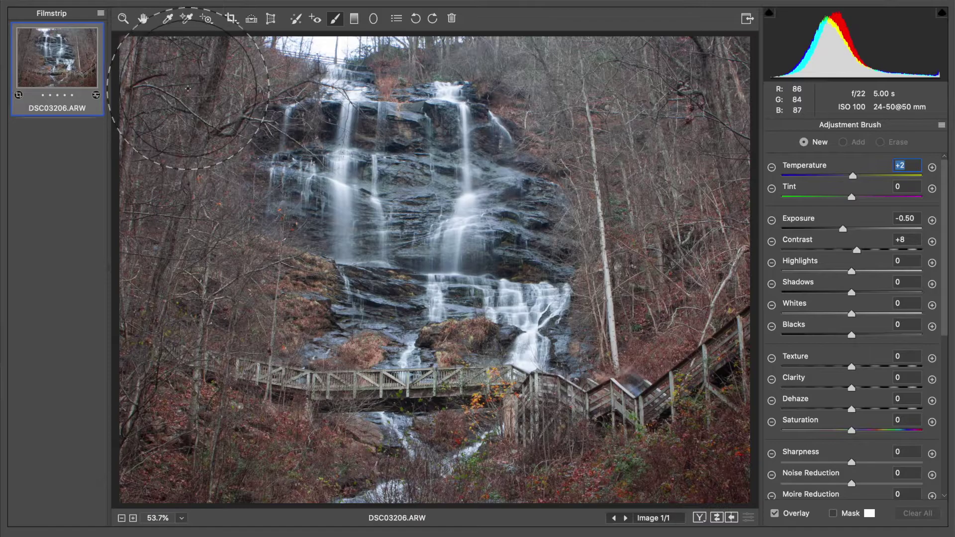
mouse_move(178, 73)
mouse_down()
mouse_move(117, 196)
mouse_move(146, 204)
mouse_move(144, 308)
mouse_move(195, 449)
mouse_move(219, 412)
mouse_move(253, 383)
mouse_move(268, 386)
mouse_move(222, 368)
mouse_move(202, 318)
mouse_move(183, 426)
mouse_move(128, 488)
mouse_up()
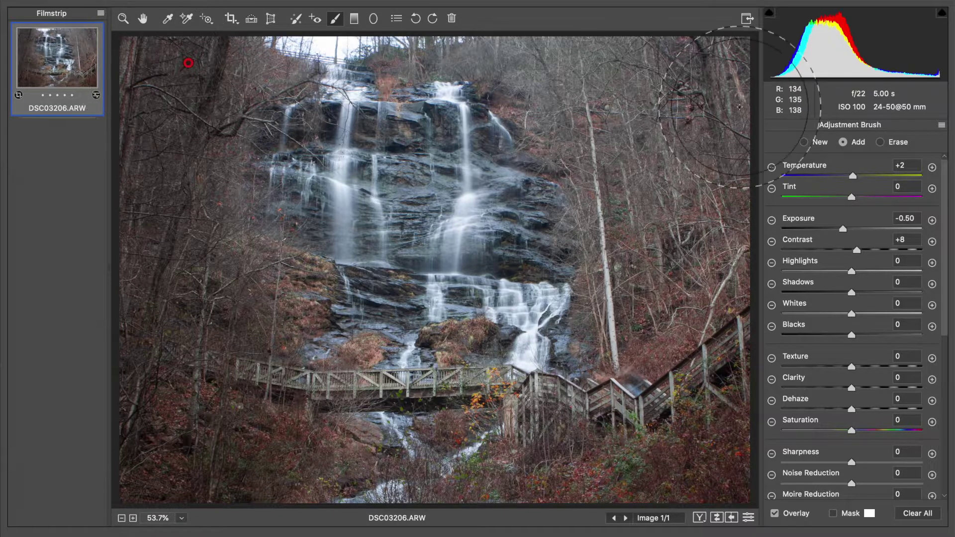
mouse_move(633, 54)
mouse_down()
mouse_move(603, 67)
mouse_move(682, 98)
mouse_move(710, 251)
mouse_move(712, 366)
mouse_move(659, 482)
mouse_up()
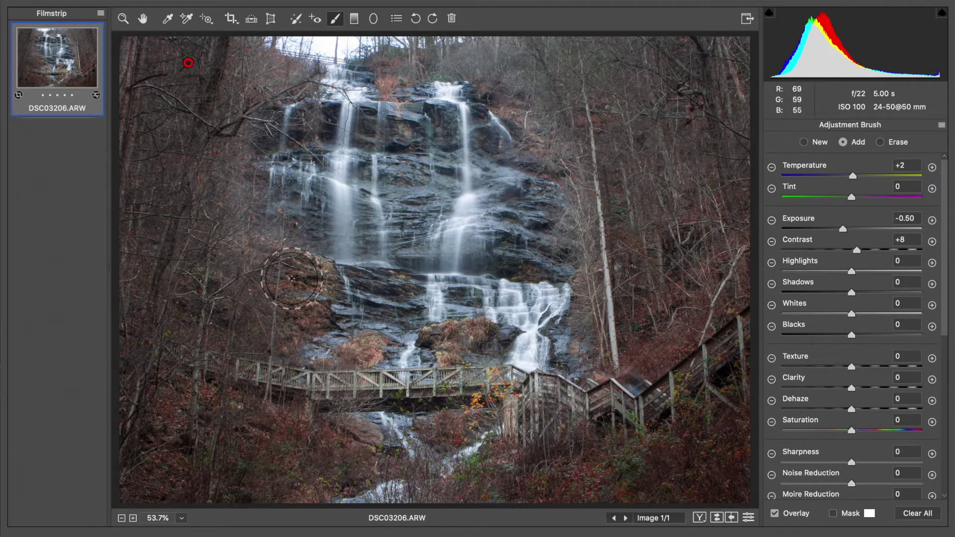
Enlarge the brush and extend the darkening over the trees left of the waterfall
key(])
key(])
key(])
key(])
key(])
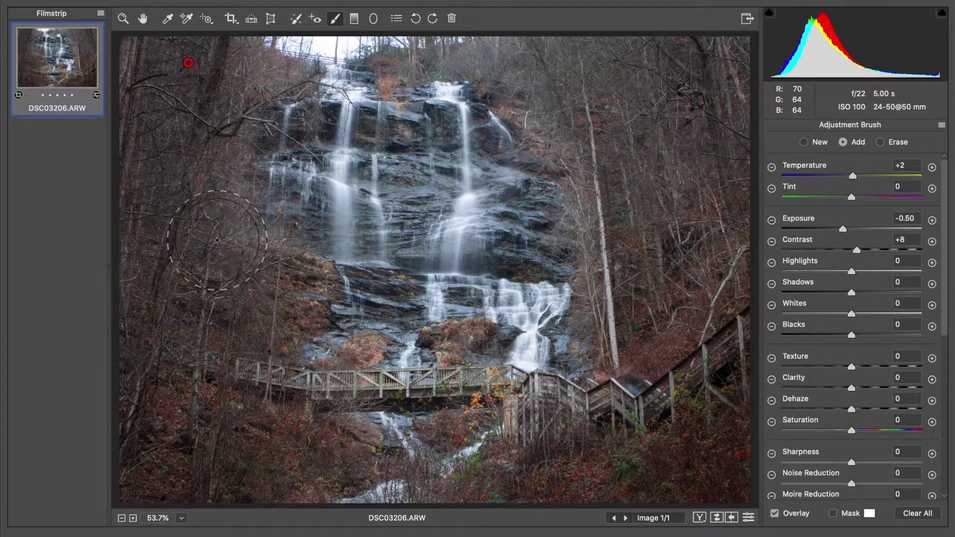
mouse_move(217, 240)
mouse_down()
mouse_move(192, 224)
mouse_move(188, 148)
mouse_up()
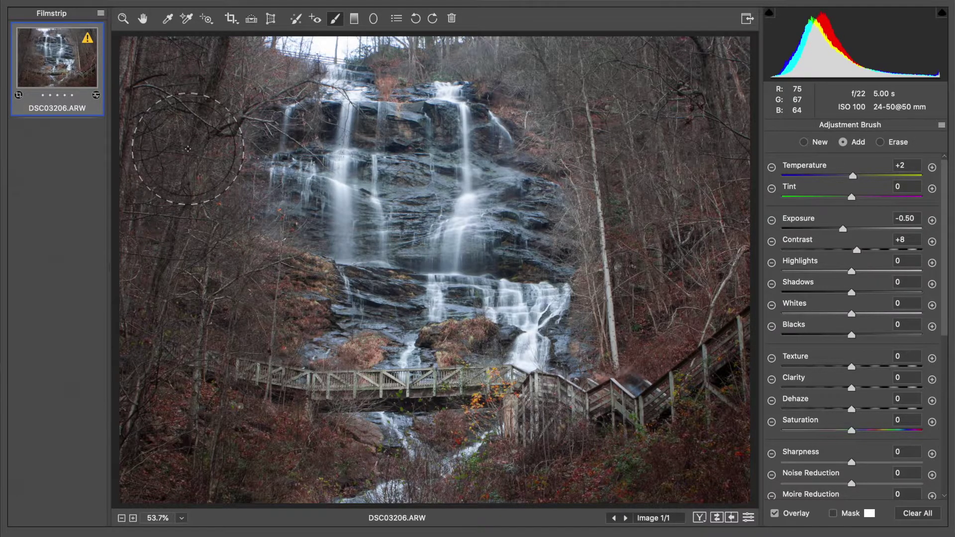
Shrink the brush and paint the darkening over the trees above and to the right of the upper falls
key([)
key([)
key([)
key([)
key([)
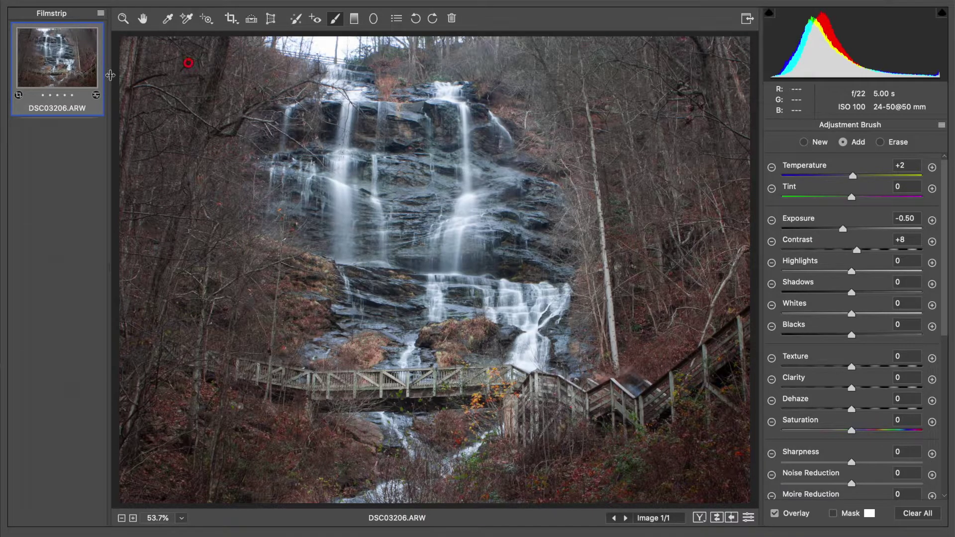
mouse_move(552, 109)
mouse_down()
mouse_move(519, 56)
mouse_move(486, 57)
mouse_up()
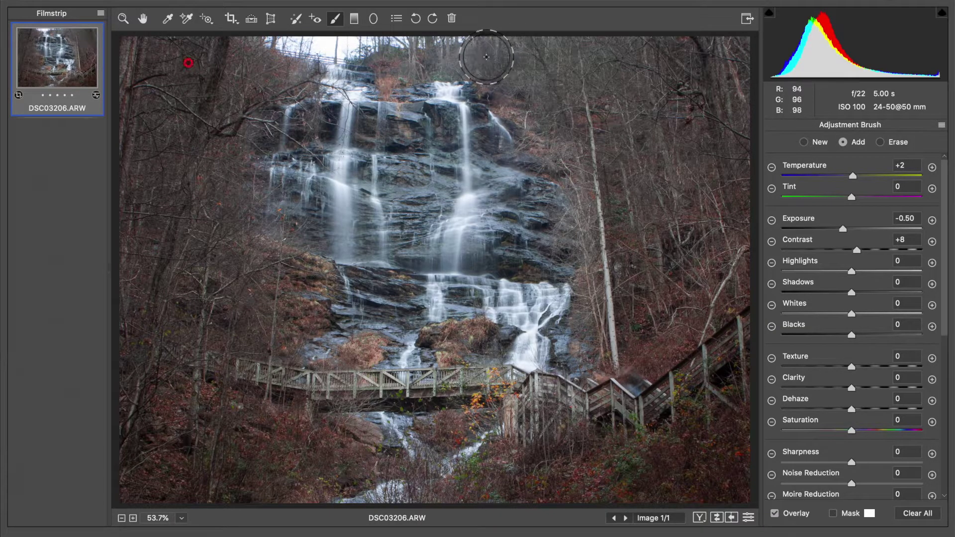
key(bracketleft)
key(bracketleft)
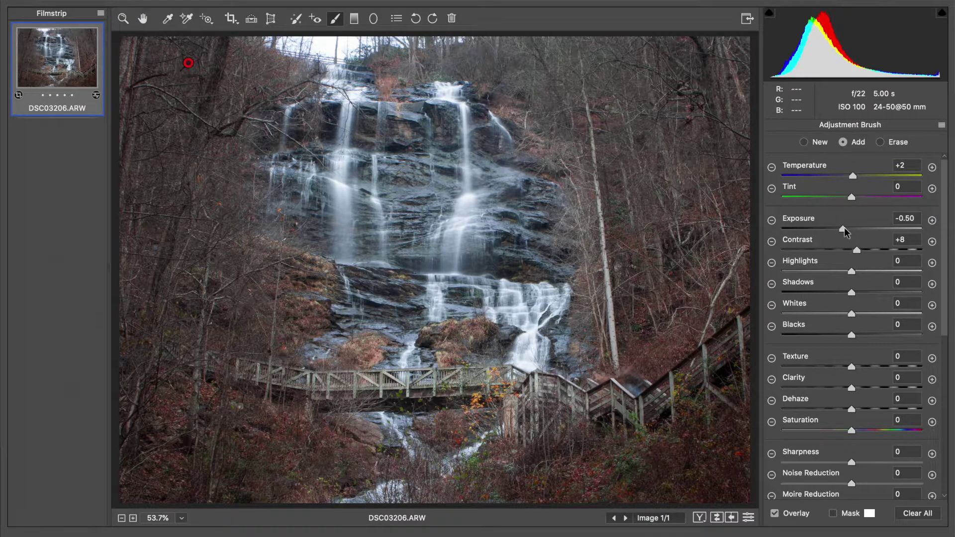
Change the brushed area's exposure to -0.30 and its contrast to +29
drag(844, 228, 845, 228)
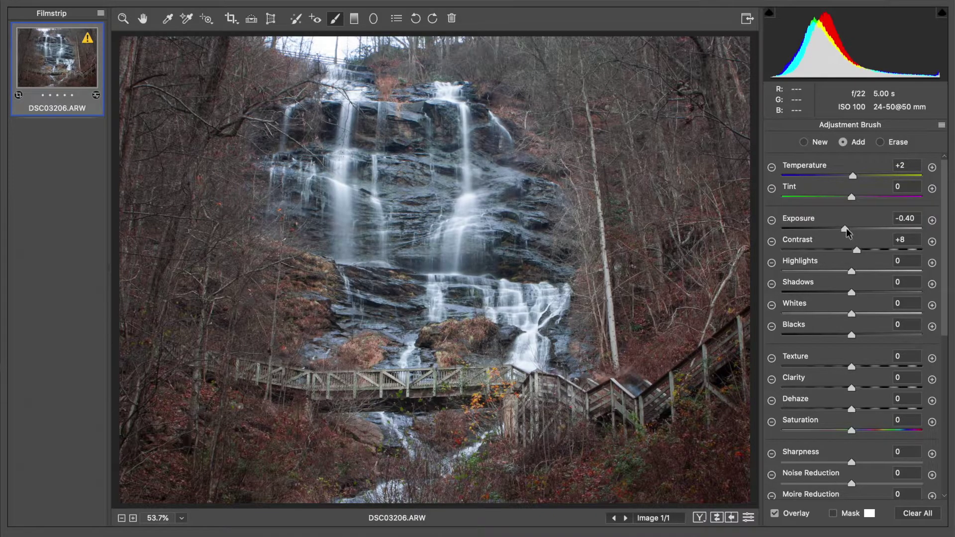
drag(846, 228, 846, 229)
drag(846, 229, 847, 228)
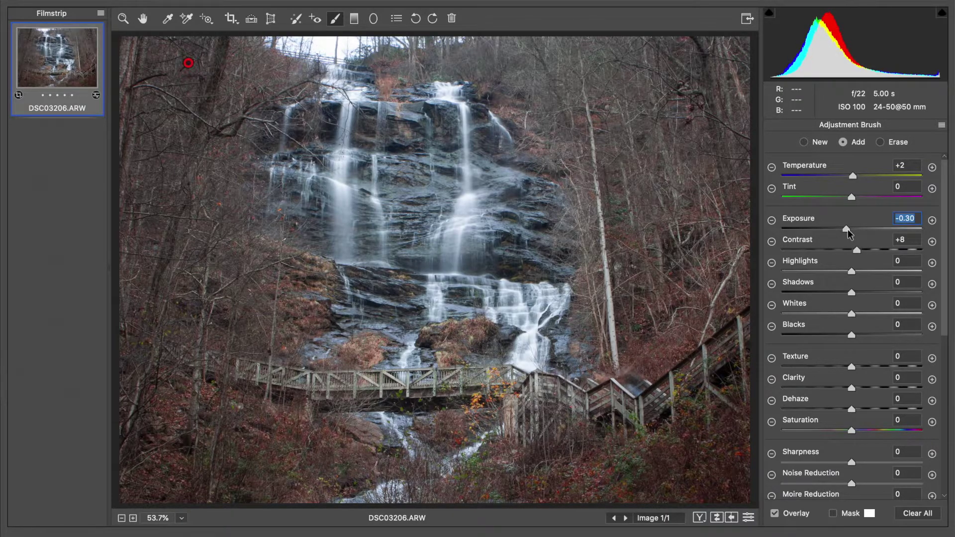
click(871, 250)
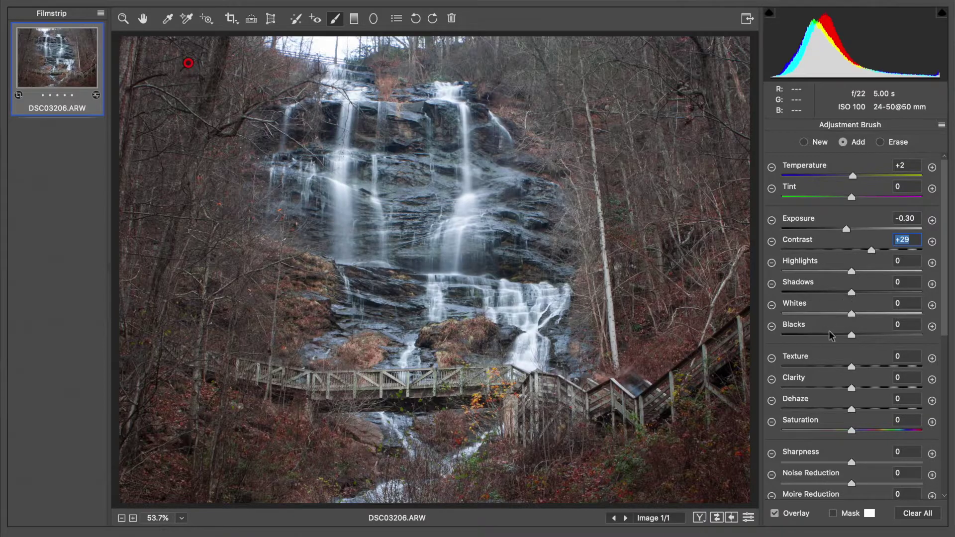
Set the brushed area's blacks to -9 and its clarity to -10
drag(839, 335, 846, 336)
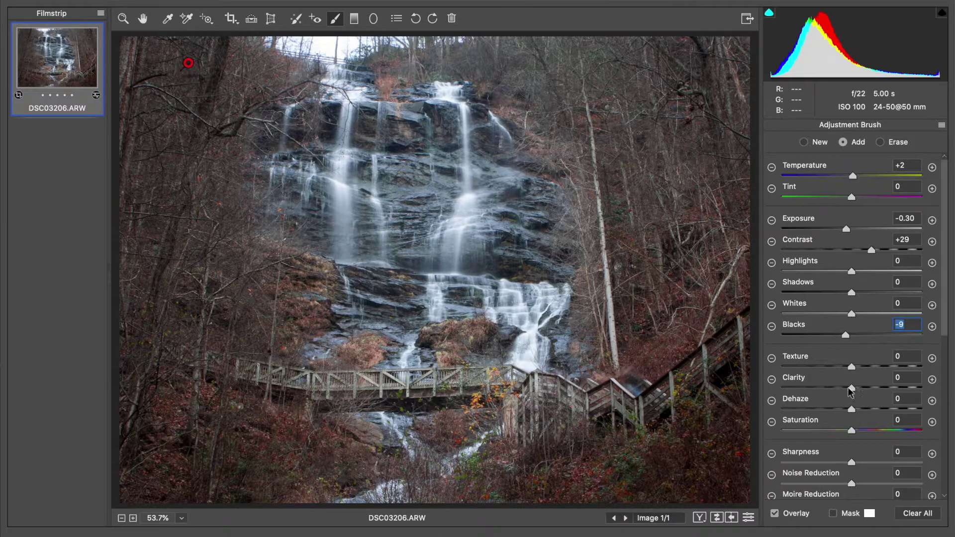
mouse_move(849, 387)
mouse_down()
mouse_move(838, 388)
mouse_move(894, 395)
mouse_move(840, 389)
mouse_up()
click(843, 390)
click(845, 335)
Set the brushed area's exposure to -0.25 and dab more of the adjustment on the trees right of the upper falls
drag(846, 230, 847, 231)
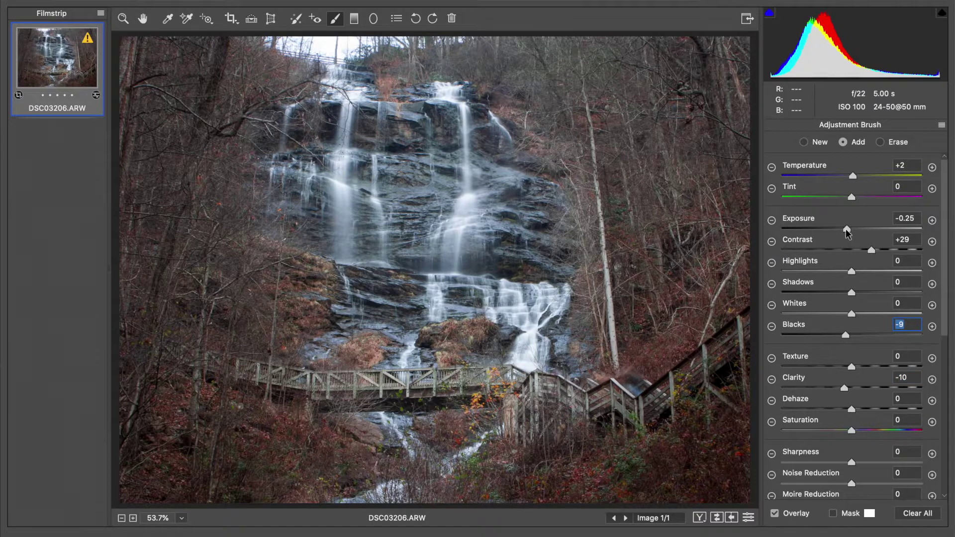
click(846, 230)
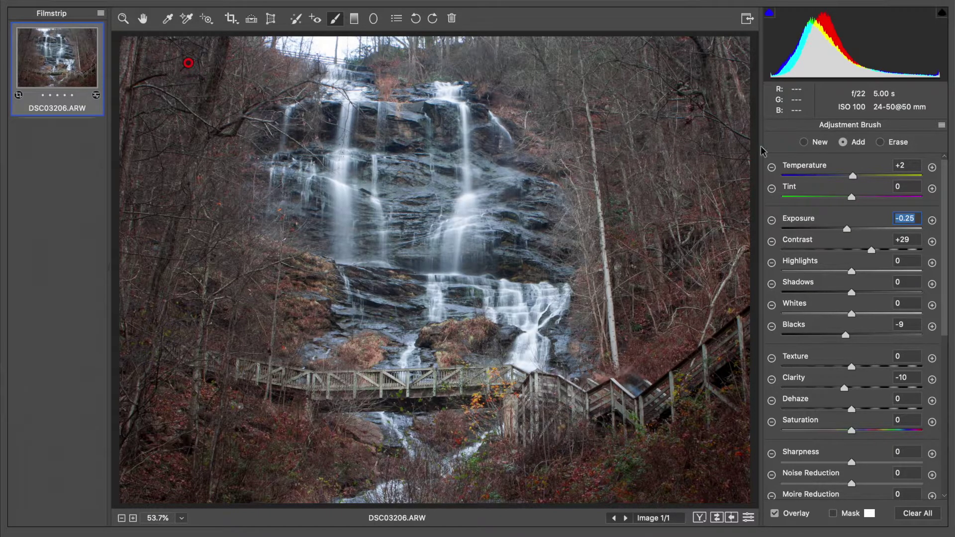
click(597, 107)
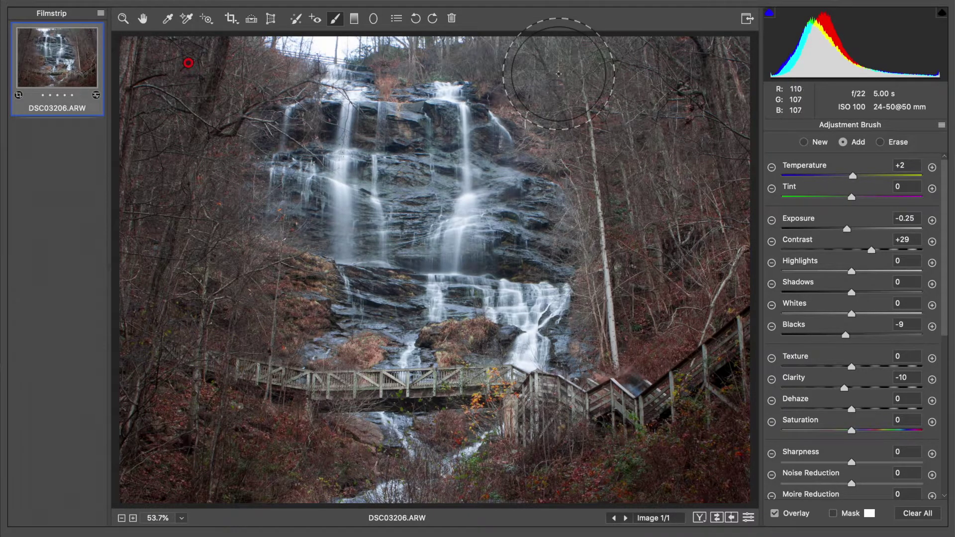
Turn on chromatic aberration removal for the photo and inspect the upper falls and left-hand trees at 100%
click(142, 19)
click(844, 128)
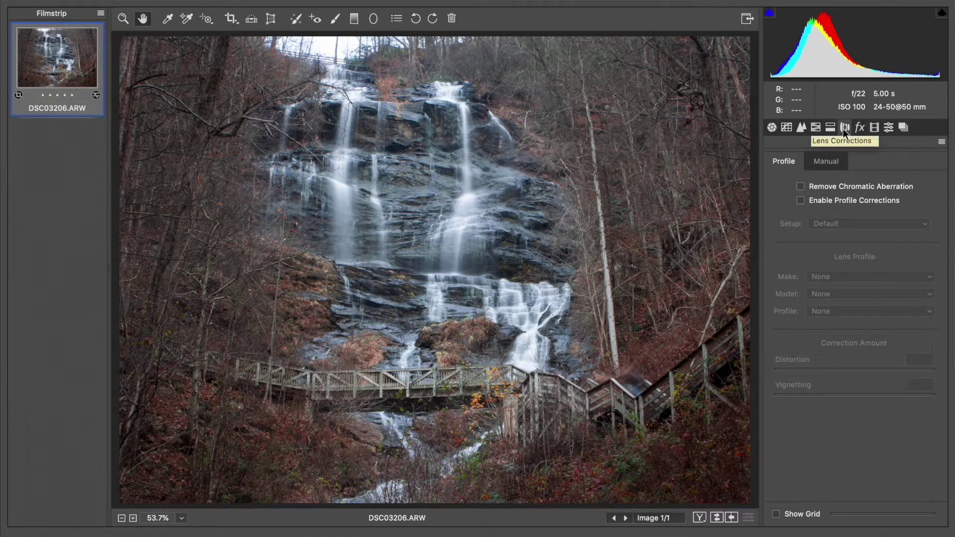
click(825, 185)
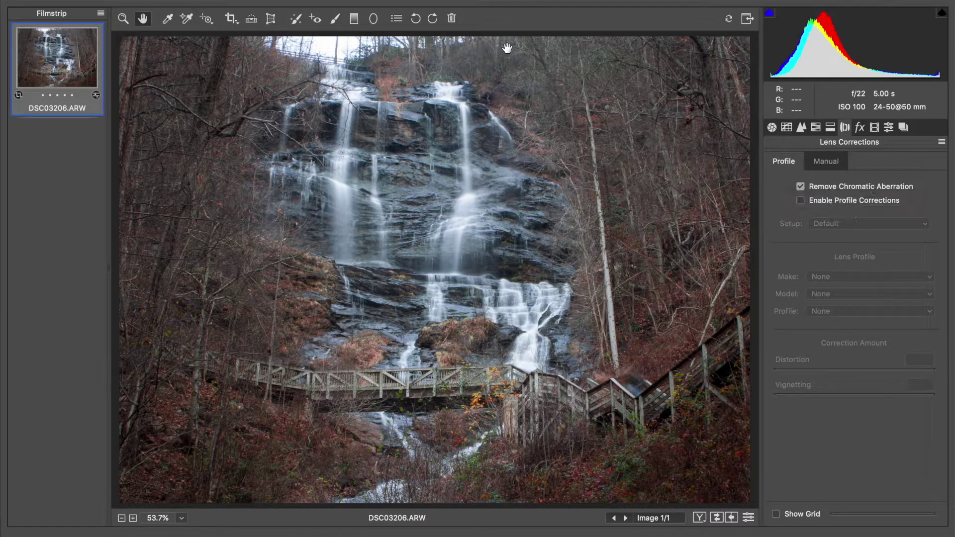
click(171, 521)
click(219, 442)
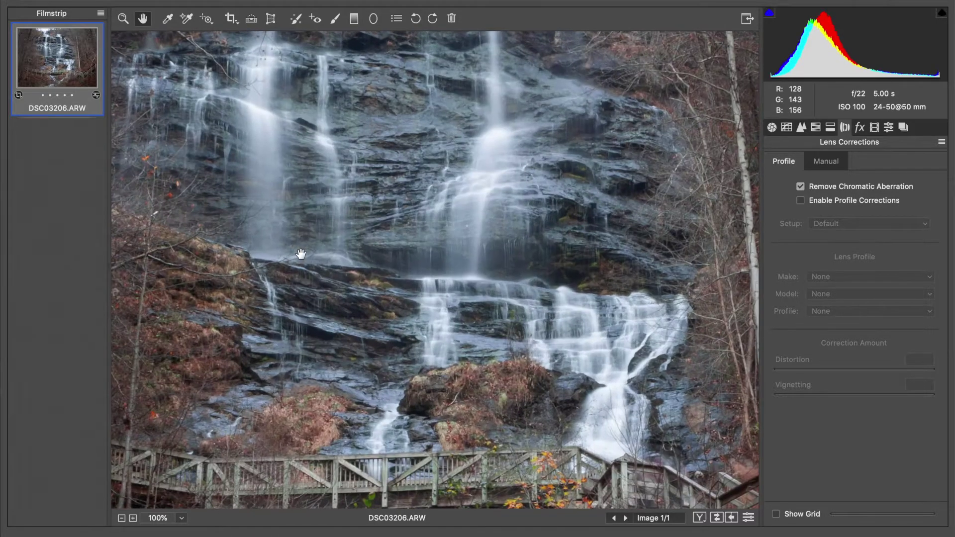
scroll(392, 214, up, 10)
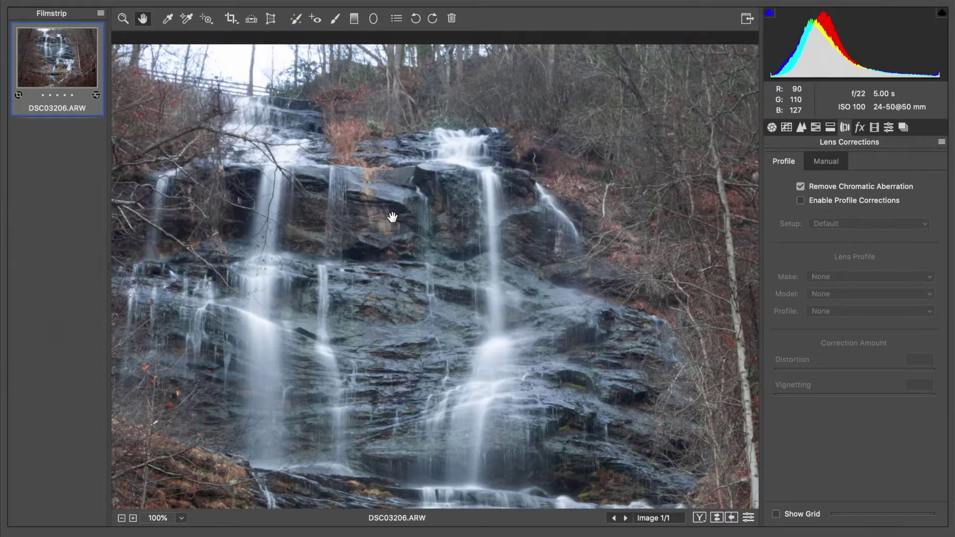
scroll(392, 215, left, 5)
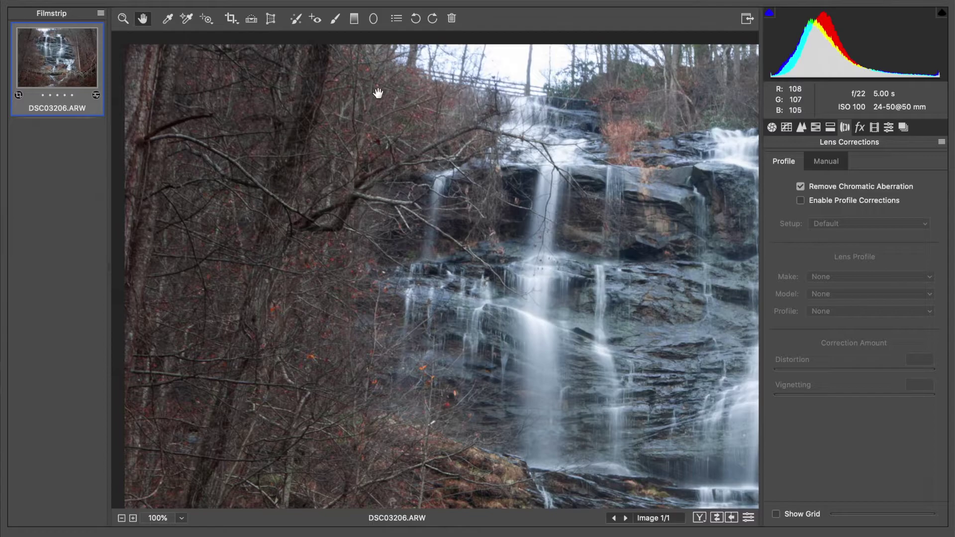
Adjust the sharpening amount, view the whole photo, raise the vibrance slightly and open the result in Photoshop
click(800, 127)
click(836, 182)
scroll(594, 285, right, 5)
scroll(522, 368, down, 6)
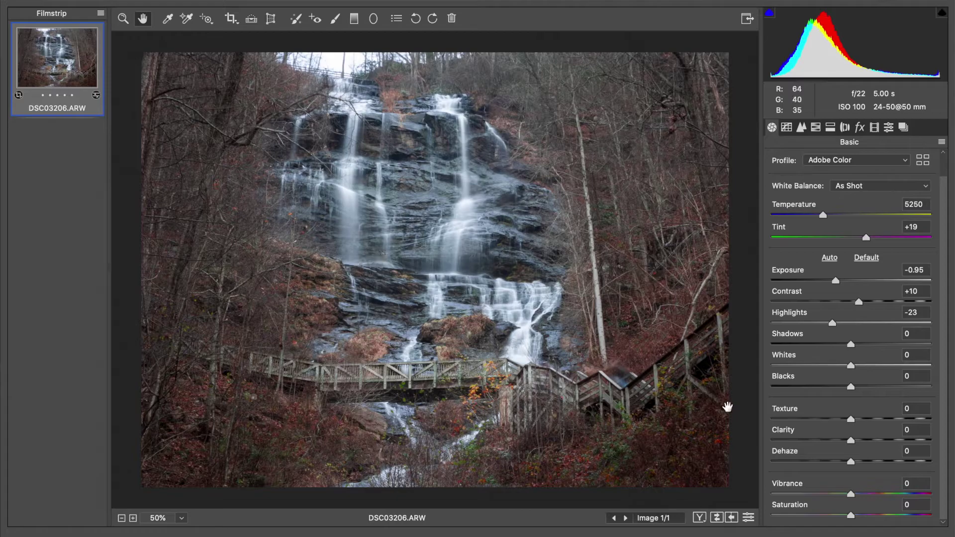
click(858, 494)
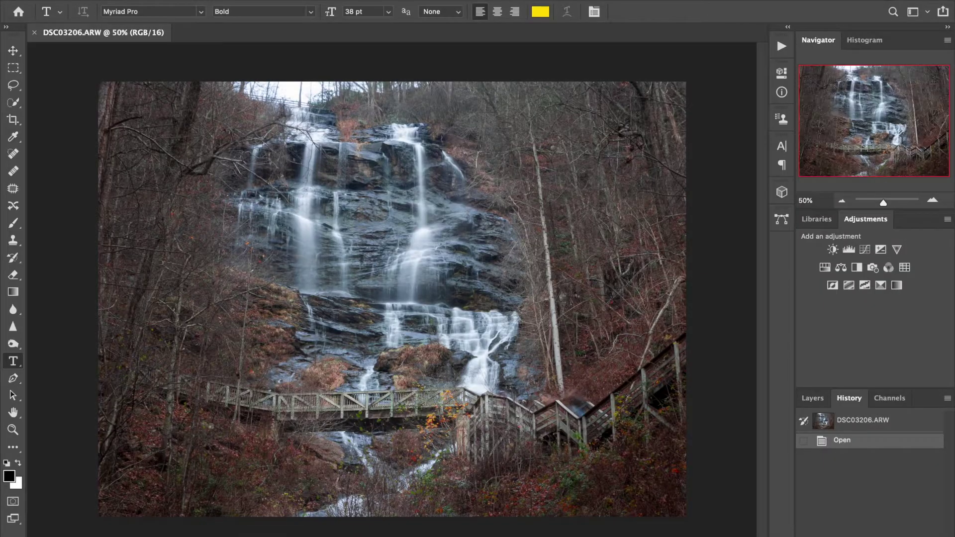
Extend the canvas by a relative 2 inches in width and height with a white border, and view it full screen
click(159, 1)
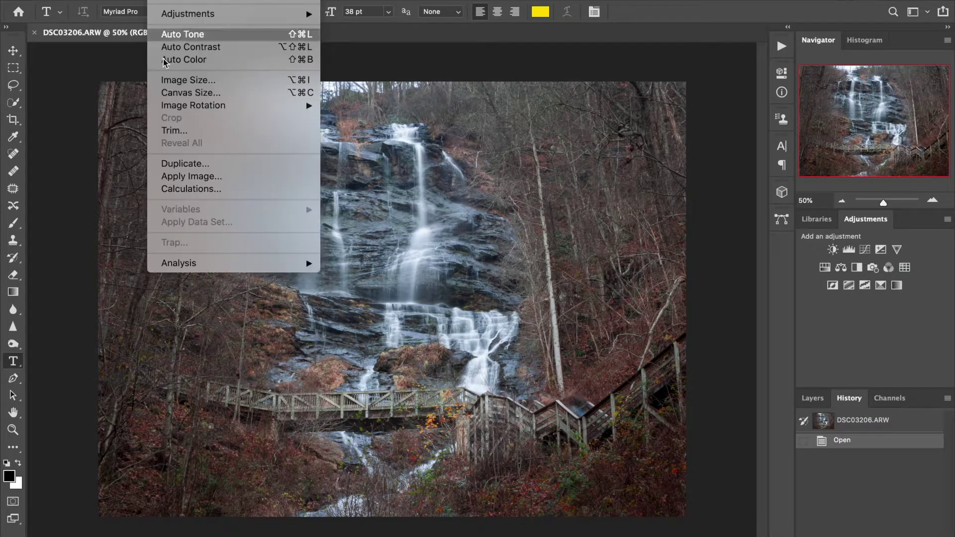
click(177, 95)
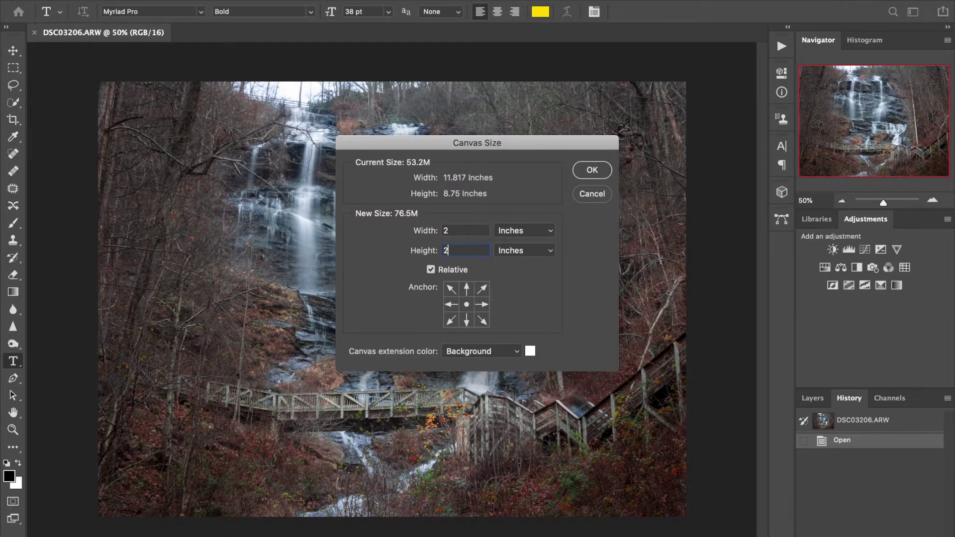
key(Return)
key(f)
key(f)
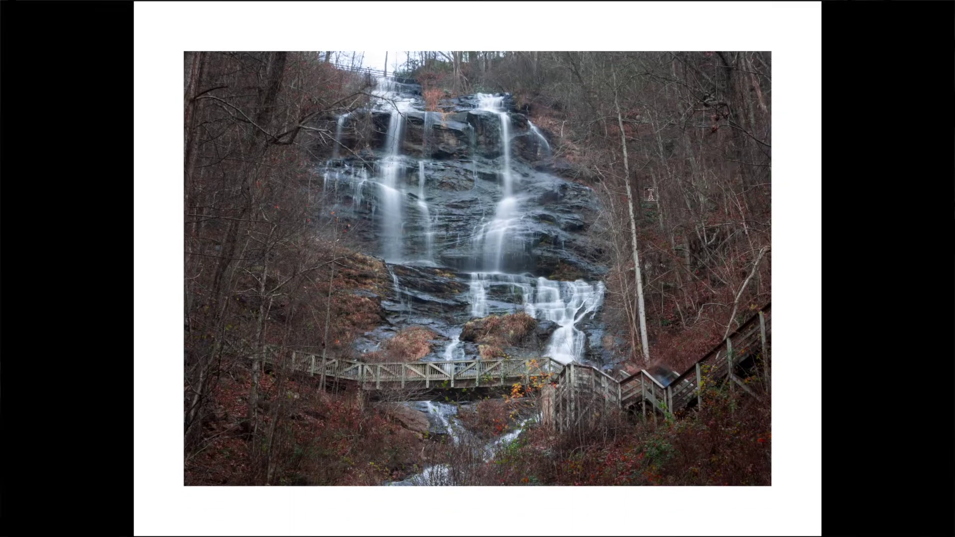